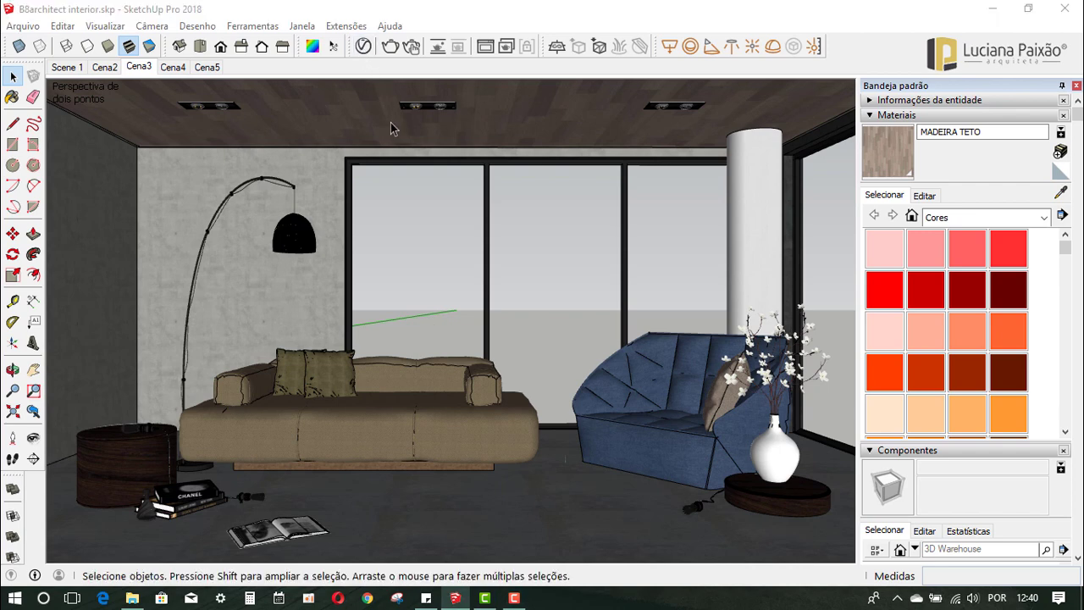
# Step: Move the V-Ray settings window aside and set the render Quality slider to High
pyautogui.click(364, 46)
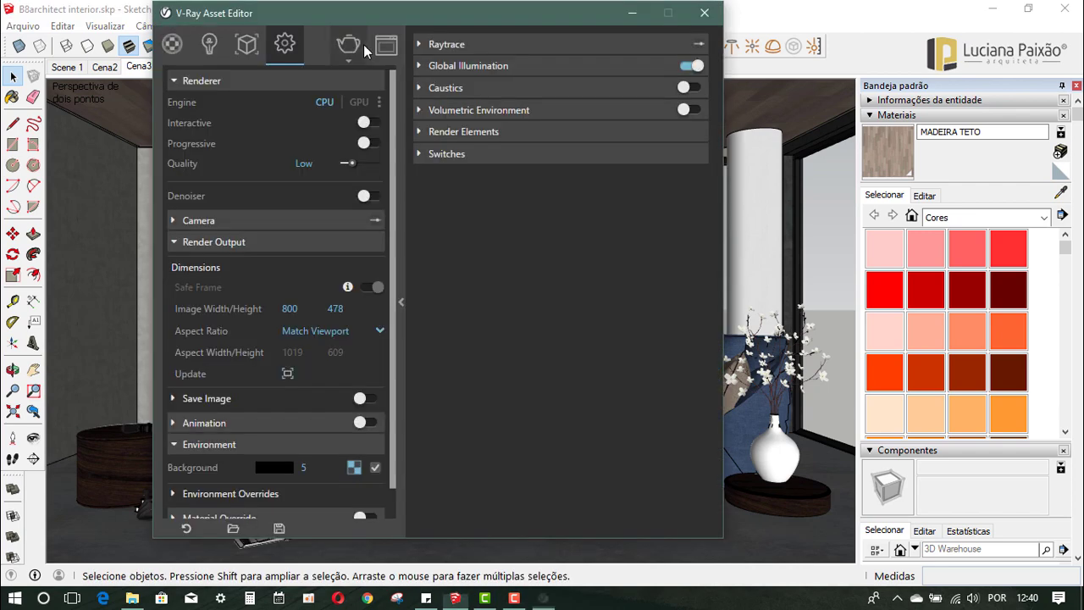
pyautogui.moveTo(326, 44); pyautogui.dragTo(432, 21)
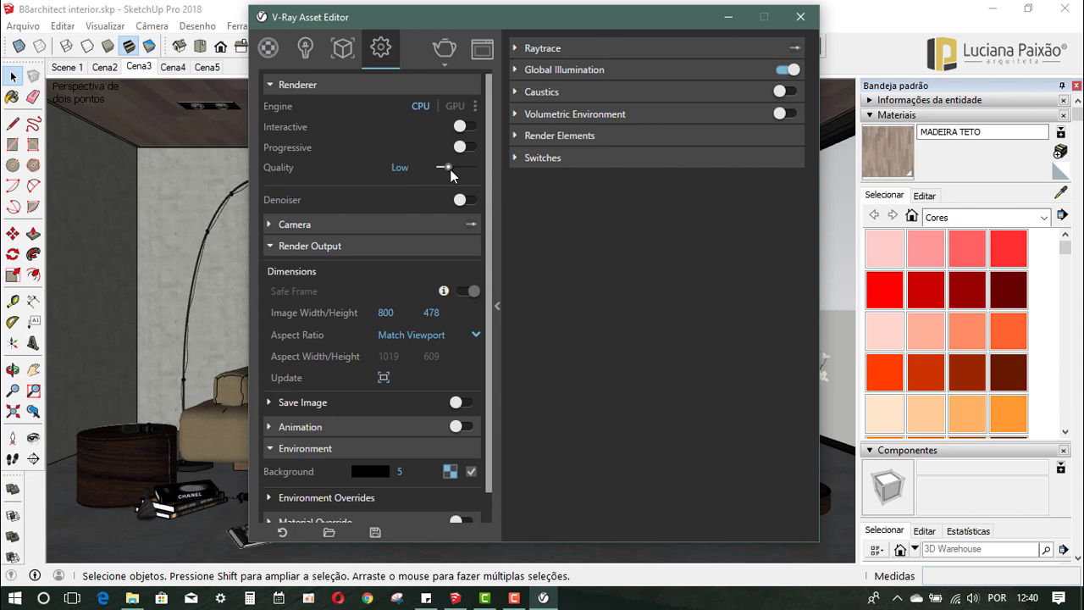
pyautogui.moveTo(447, 172); pyautogui.dragTo(464, 174)
pyautogui.moveTo(467, 174)
pyautogui.mouseDown()
pyautogui.moveTo(480, 173)
pyautogui.moveTo(469, 174)
pyautogui.mouseUp()
pyautogui.moveTo(466, 174); pyautogui.dragTo(453, 178)
pyautogui.moveTo(449, 167); pyautogui.dragTo(466, 168)
# Step: Change the output Image Width from 800 to 900 so the height updates to 538
pyautogui.doubleClick(402, 312)
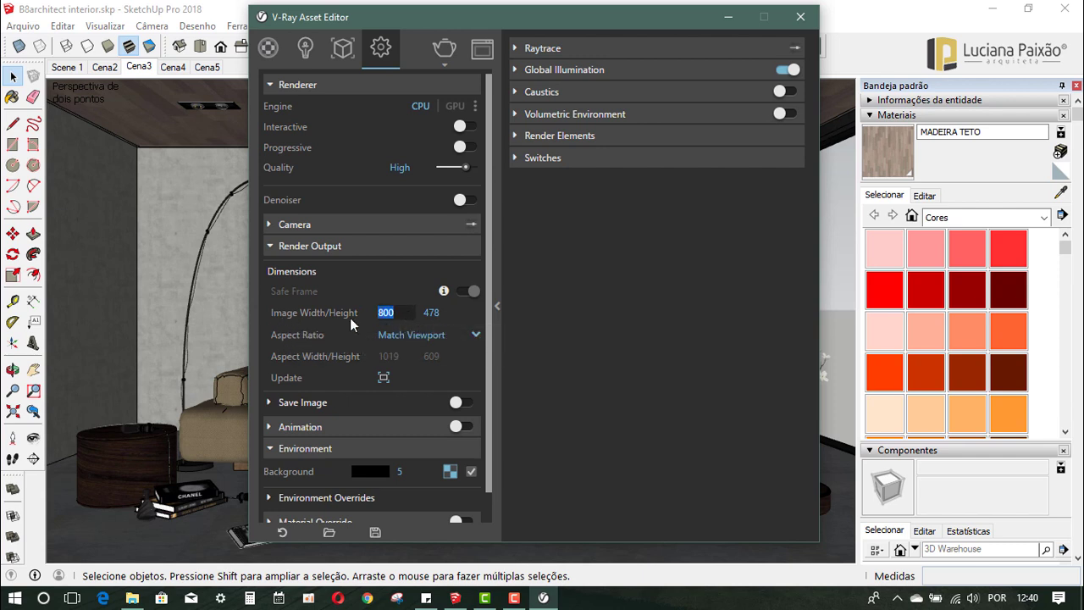
pyautogui.press('Return')
pyautogui.moveTo(394, 313)
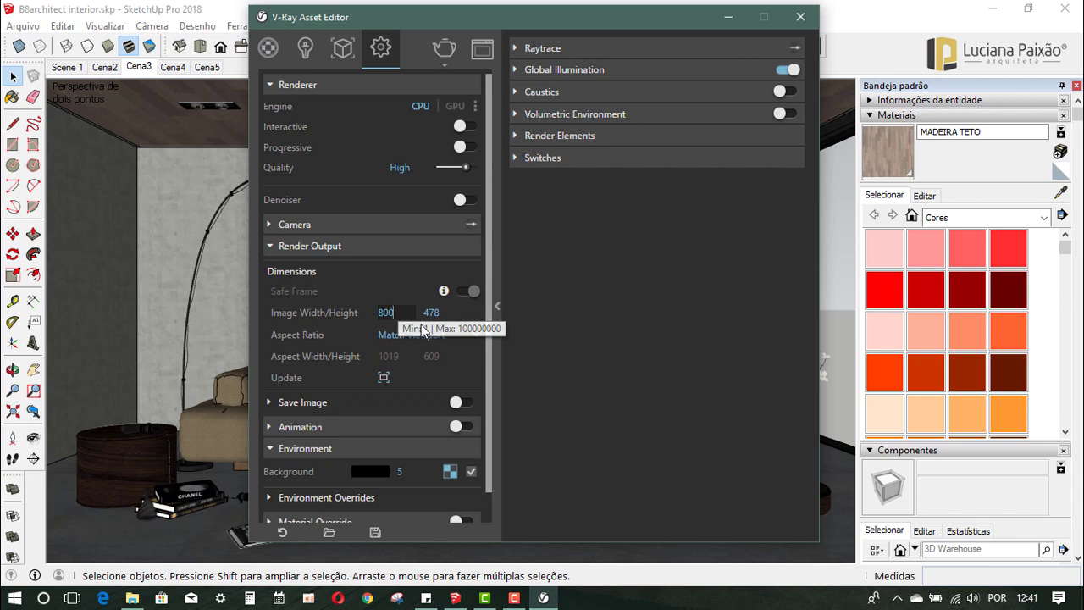
pyautogui.click(403, 313)
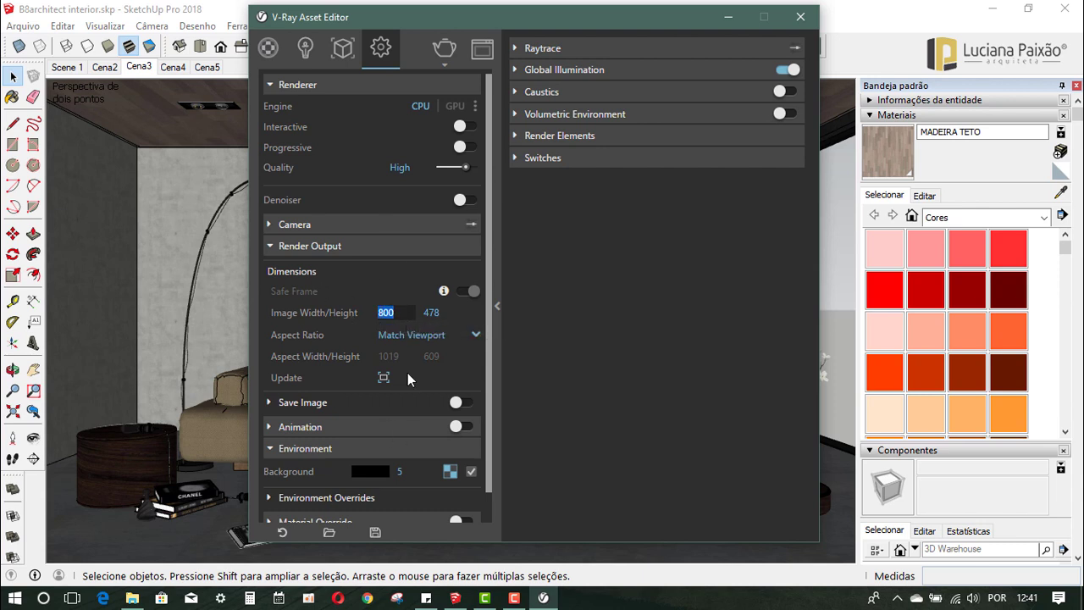
pyautogui.write('9')
pyautogui.press('Tab')
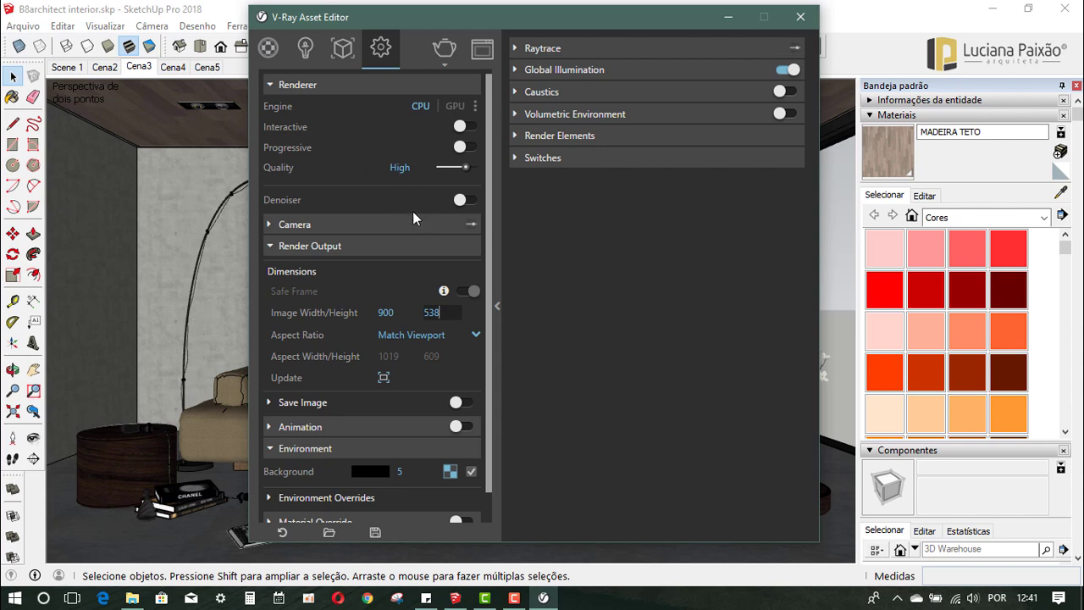
pyautogui.click(448, 61)
pyautogui.moveTo(361, 21); pyautogui.dragTo(342, 25)
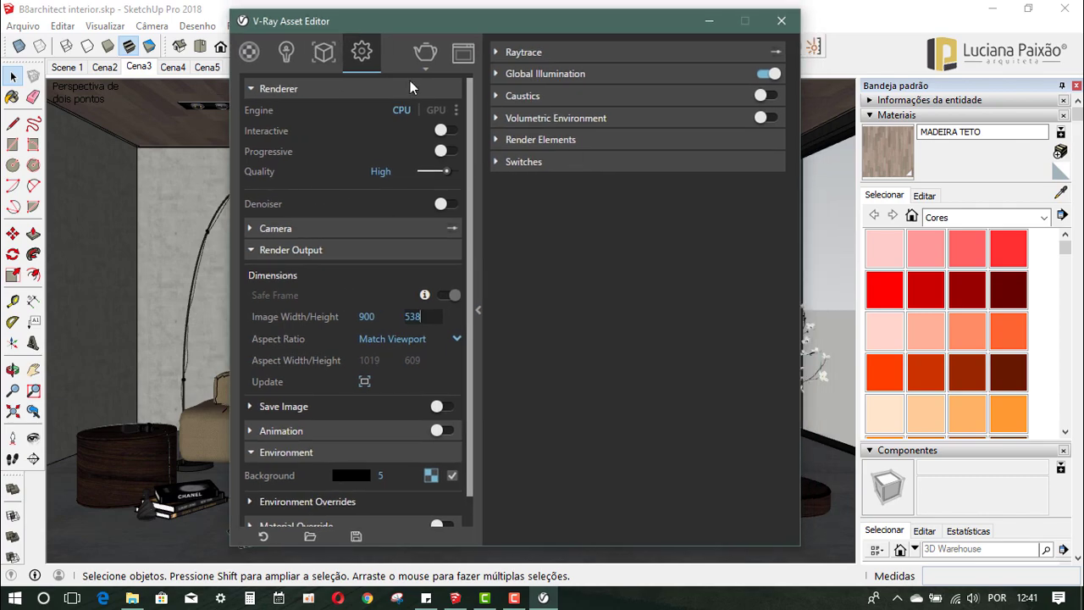
# Step: Render the living room with V-Ray, reposition the frame buffer and show its corrections panel
pyautogui.click(424, 54)
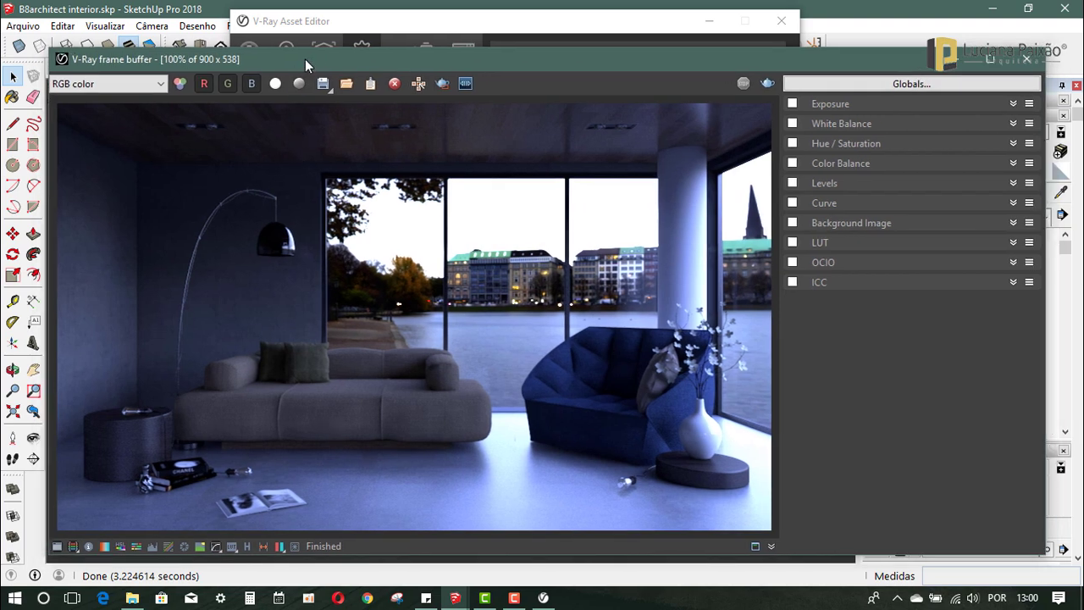
pyautogui.moveTo(302, 60); pyautogui.dragTo(322, 42)
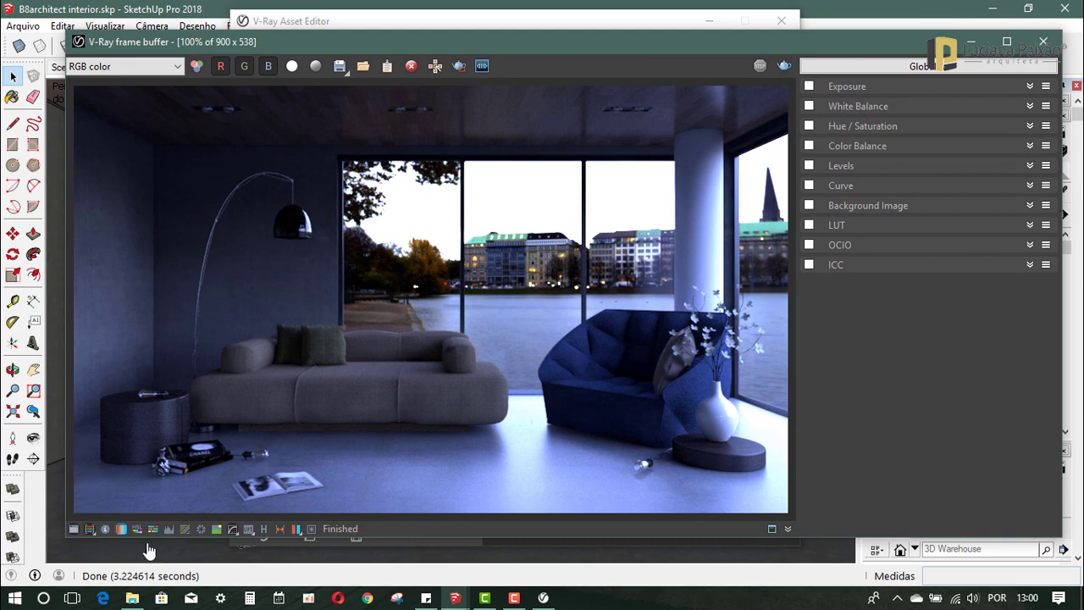
pyautogui.click(73, 529)
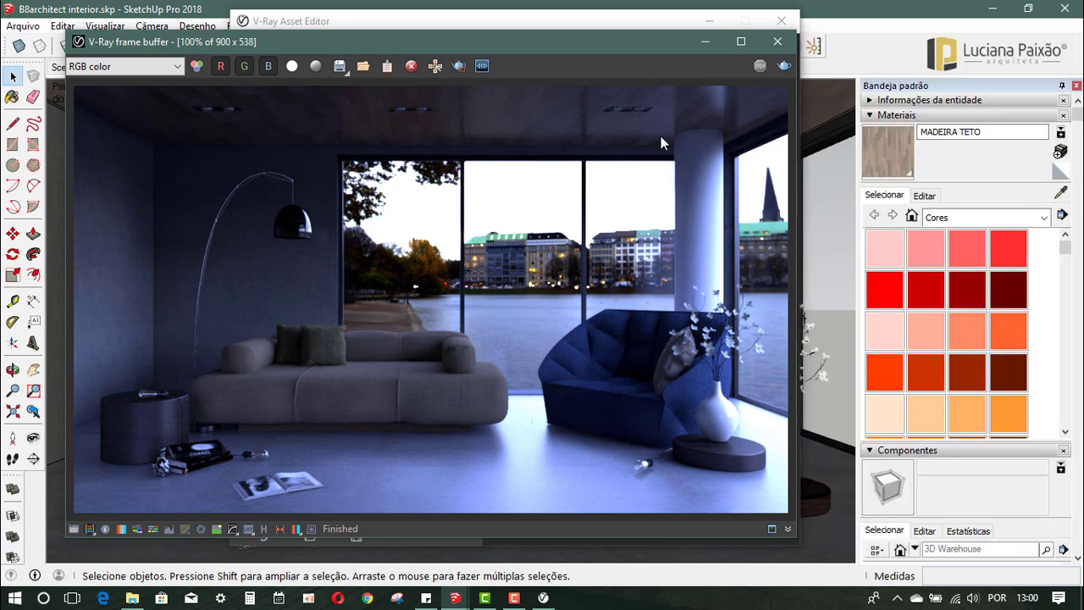
pyautogui.moveTo(476, 40); pyautogui.dragTo(544, 45)
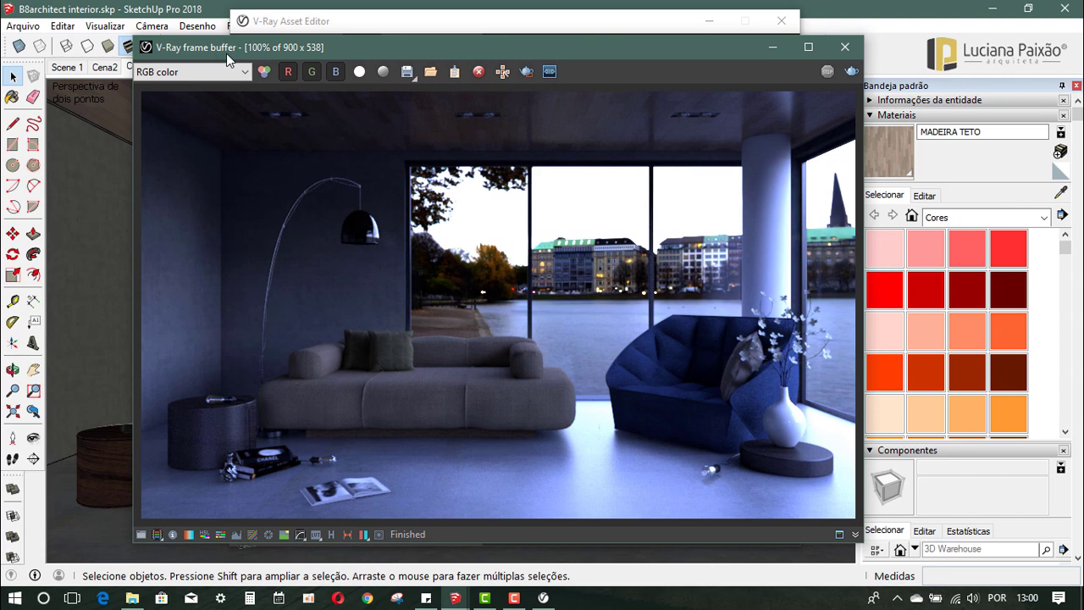
pyautogui.moveTo(226, 53)
pyautogui.mouseDown()
pyautogui.moveTo(138, 57)
pyautogui.moveTo(149, 56)
pyautogui.mouseUp()
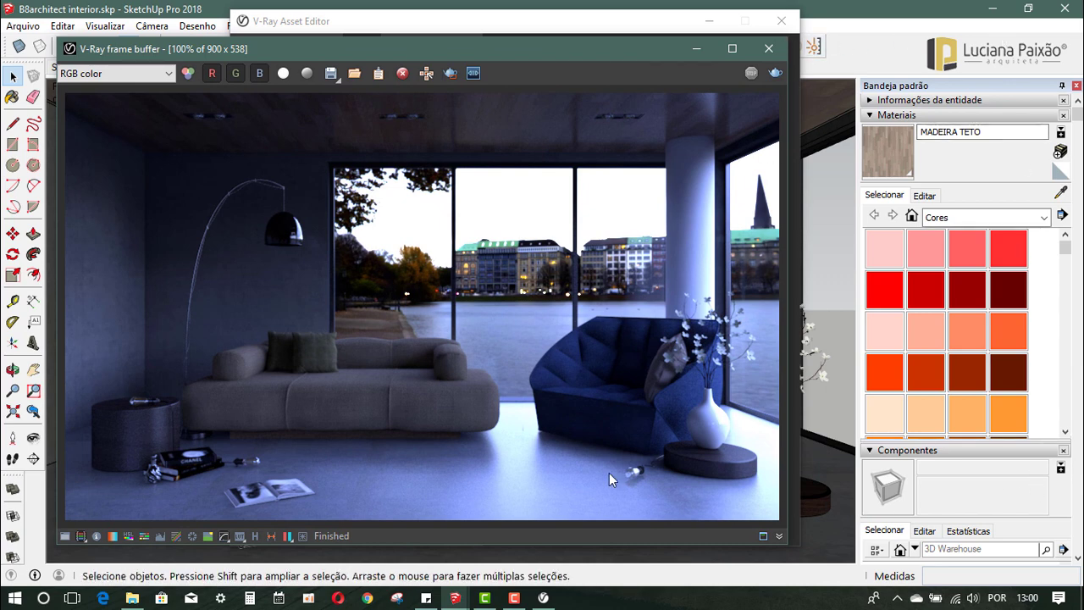
pyautogui.click(65, 536)
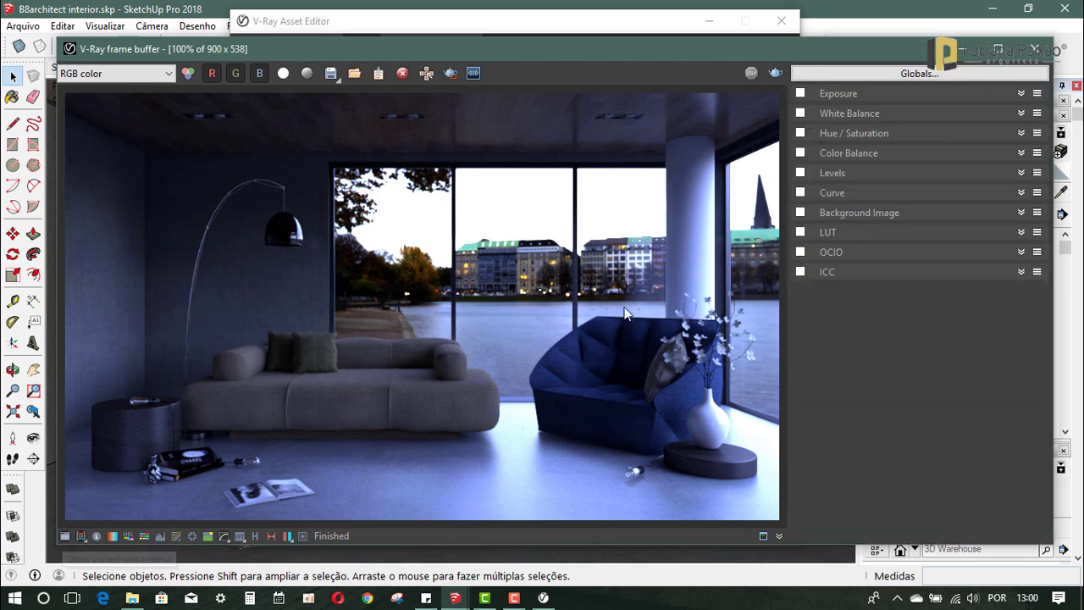
# Step: Enable the Exposure correction with Exposure 1.00, Highlight Burn 0.25 and Contrast -0.08
pyautogui.click(847, 99)
pyautogui.click(846, 99)
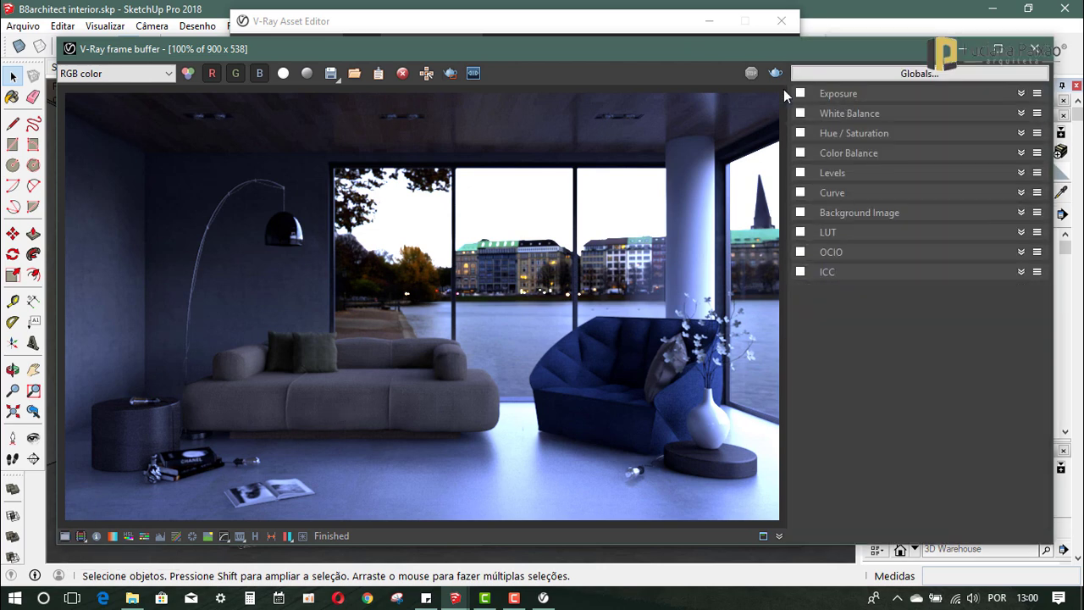
pyautogui.click(830, 95)
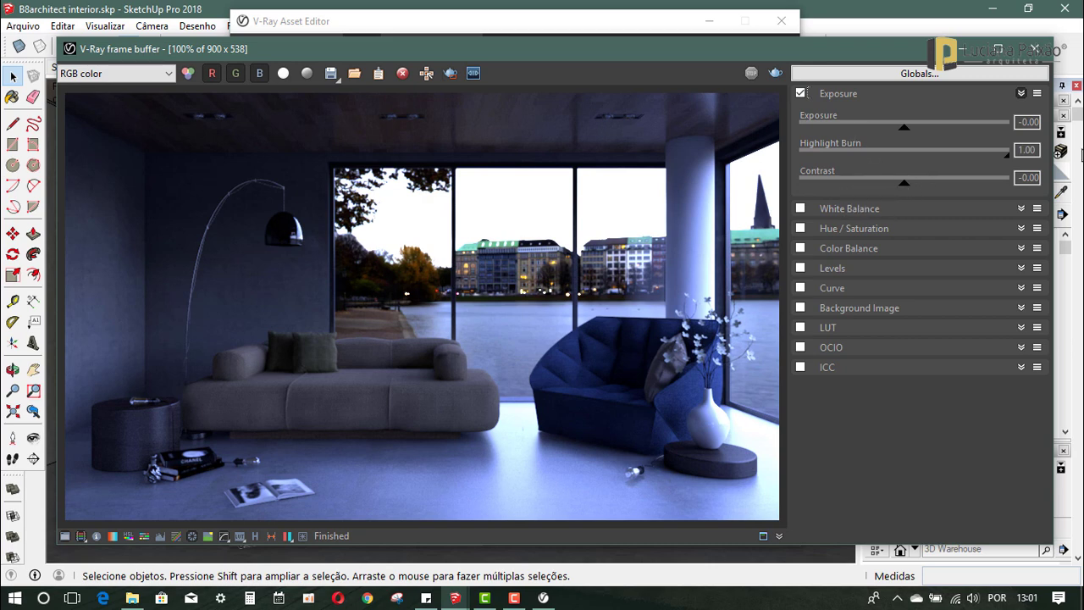
pyautogui.moveTo(1006, 155)
pyautogui.mouseDown()
pyautogui.moveTo(798, 155)
pyautogui.moveTo(982, 160)
pyautogui.moveTo(881, 153)
pyautogui.mouseUp()
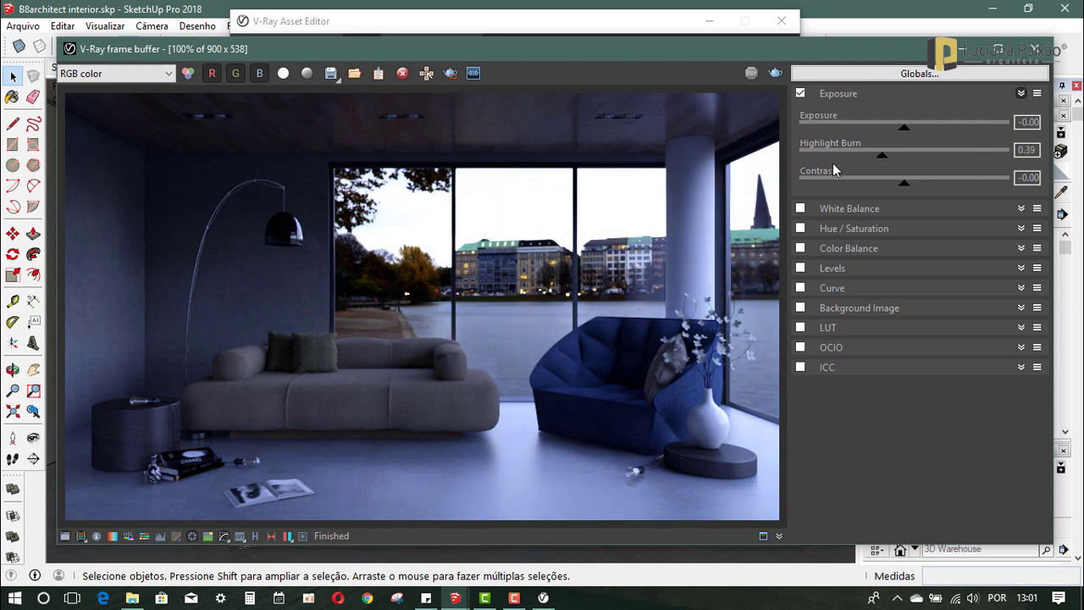
pyautogui.moveTo(879, 159)
pyautogui.mouseDown()
pyautogui.moveTo(806, 169)
pyautogui.moveTo(997, 157)
pyautogui.moveTo(851, 161)
pyautogui.mouseUp()
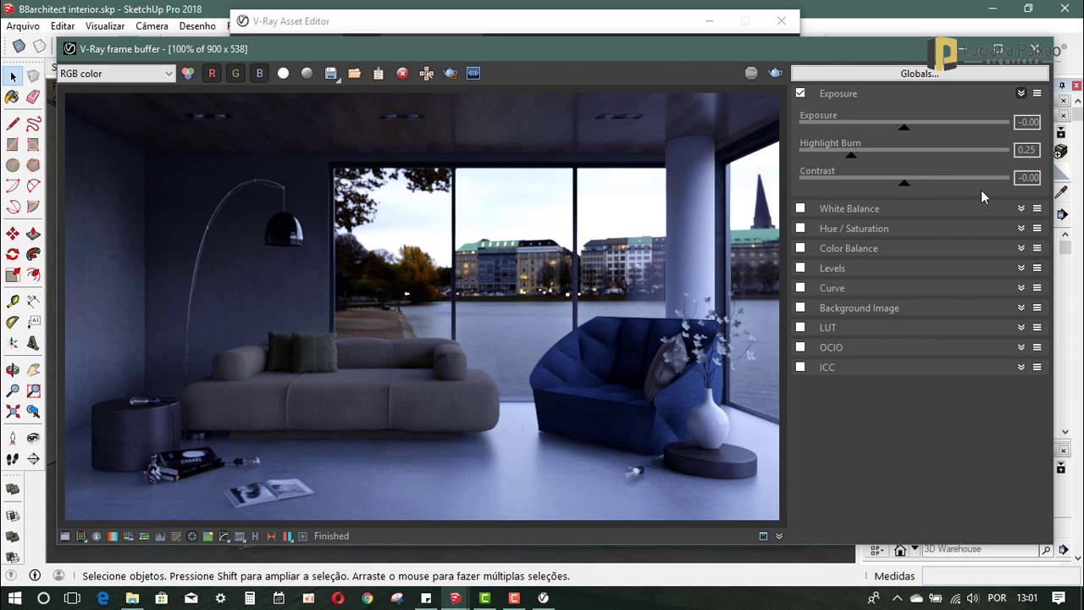
pyautogui.moveTo(892, 188)
pyautogui.mouseDown()
pyautogui.moveTo(940, 188)
pyautogui.moveTo(886, 187)
pyautogui.moveTo(909, 191)
pyautogui.moveTo(898, 193)
pyautogui.mouseUp()
pyautogui.moveTo(904, 131)
pyautogui.mouseDown()
pyautogui.moveTo(947, 136)
pyautogui.moveTo(906, 136)
pyautogui.moveTo(920, 136)
pyautogui.mouseUp()
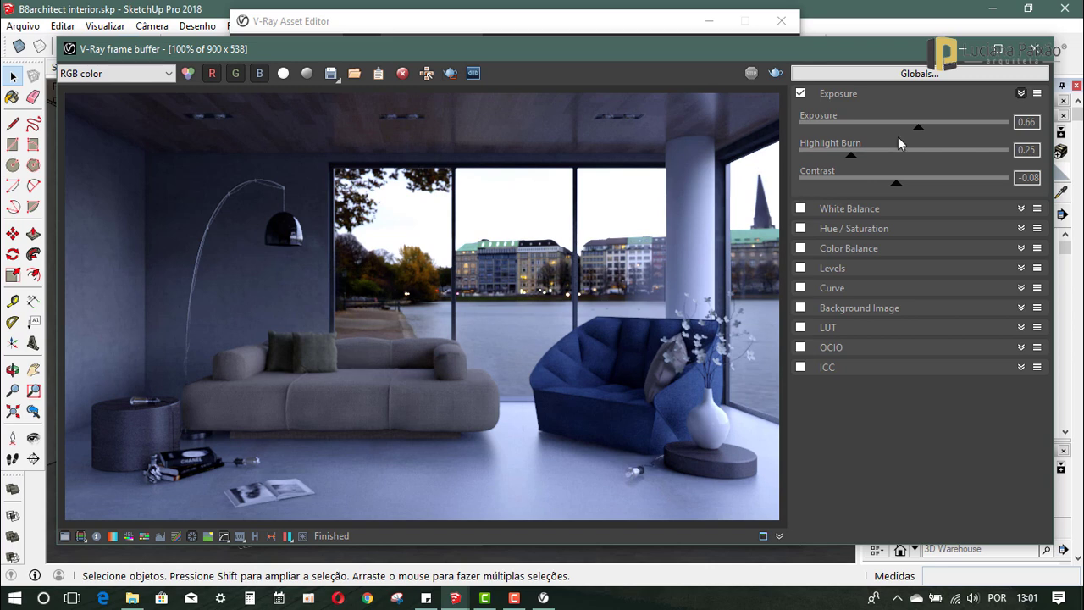
pyautogui.moveTo(918, 132); pyautogui.dragTo(924, 136)
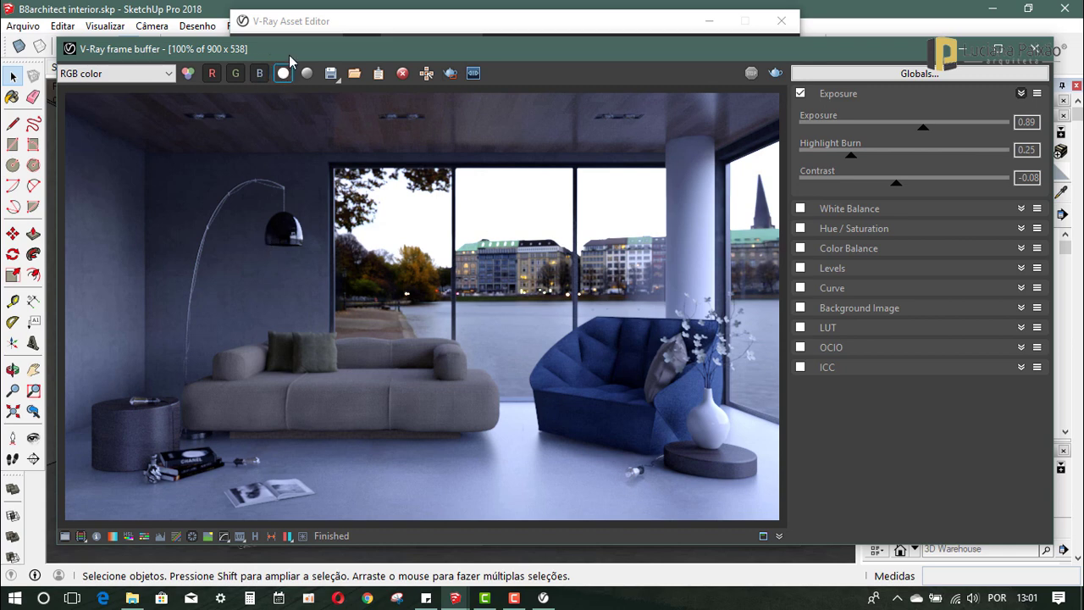
pyautogui.moveTo(285, 55); pyautogui.dragTo(291, 54)
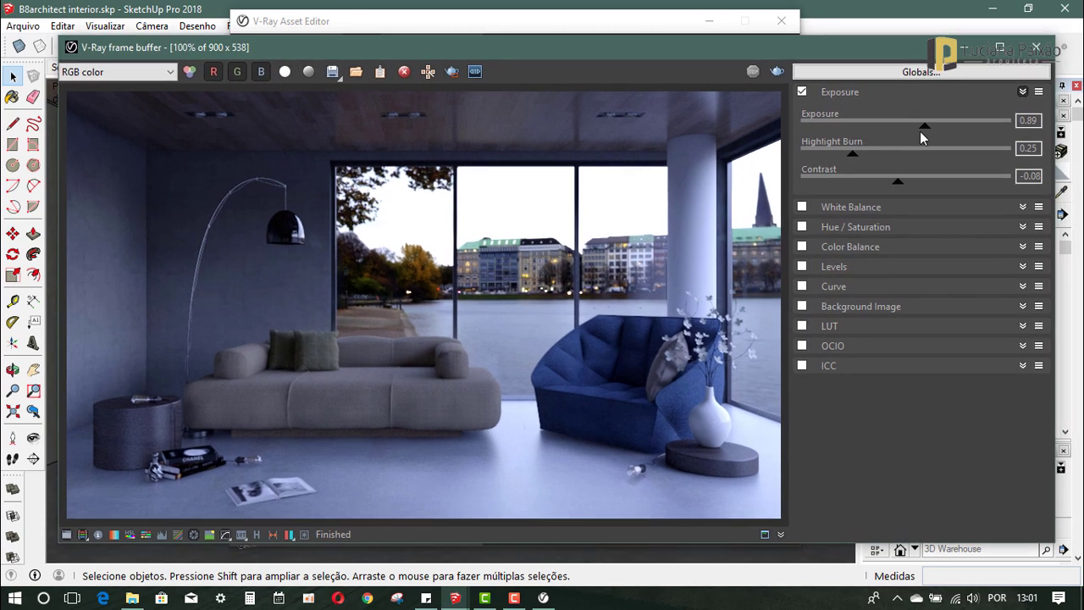
pyautogui.moveTo(927, 131); pyautogui.dragTo(929, 131)
# Step: Enable White Balance, try cooler and warmer temperatures, then enter Temperature 5000
pyautogui.click(843, 210)
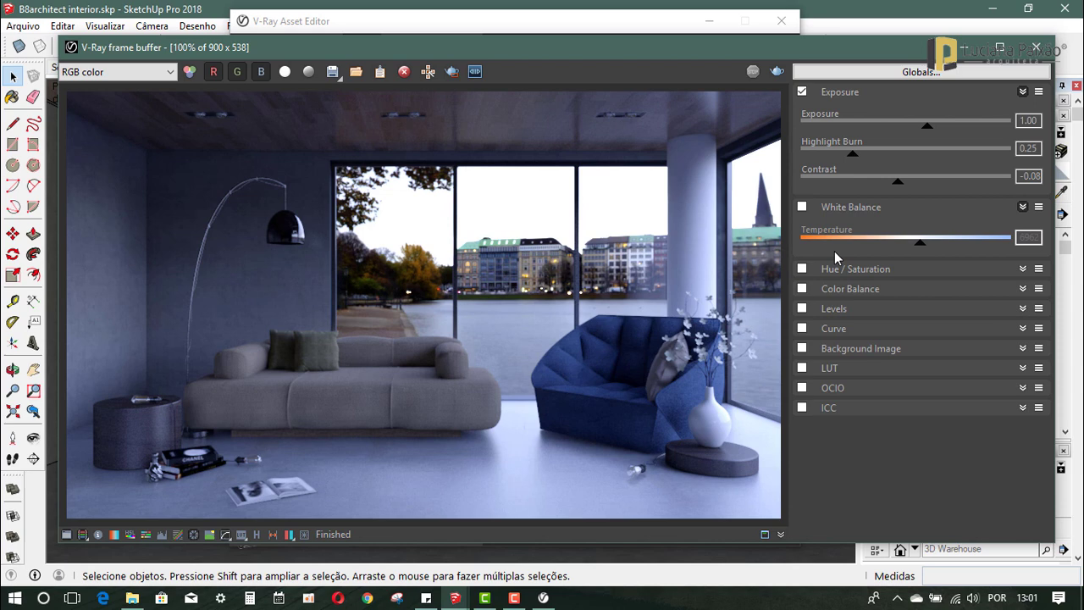
pyautogui.click(802, 206)
pyautogui.moveTo(920, 243); pyautogui.dragTo(772, 249)
pyautogui.moveTo(772, 250); pyautogui.dragTo(1045, 248)
pyautogui.moveTo(1046, 248)
pyautogui.mouseDown()
pyautogui.moveTo(1009, 248)
pyautogui.moveTo(1026, 247)
pyautogui.mouseUp()
pyautogui.doubleClick(1023, 240)
pyautogui.write('5000')
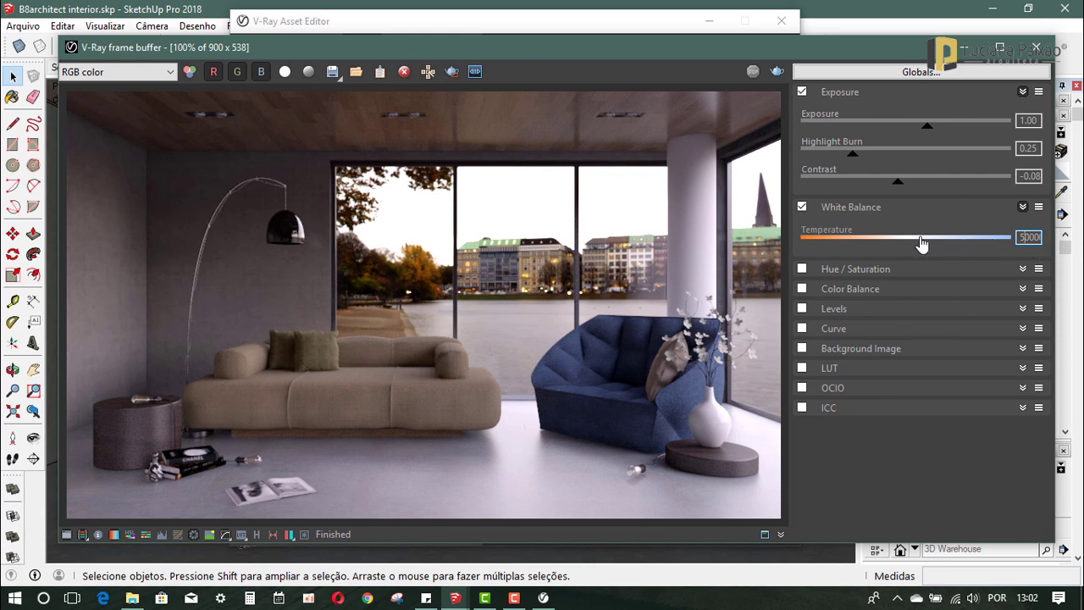
pyautogui.moveTo(894, 234); pyautogui.dragTo(913, 245)
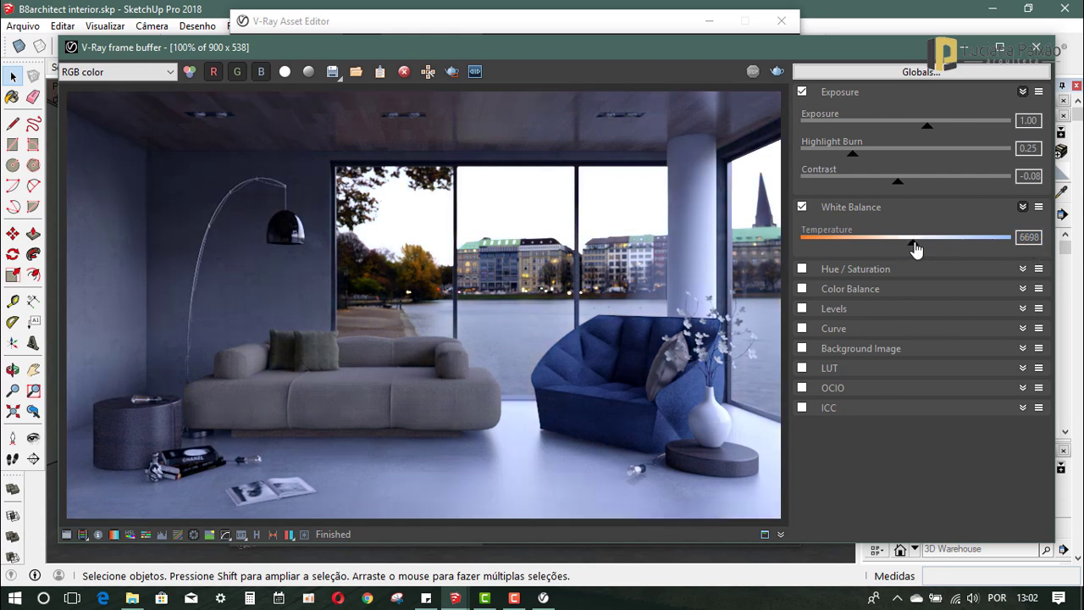
pyautogui.moveTo(915, 248); pyautogui.dragTo(1050, 248)
pyautogui.write('5000')
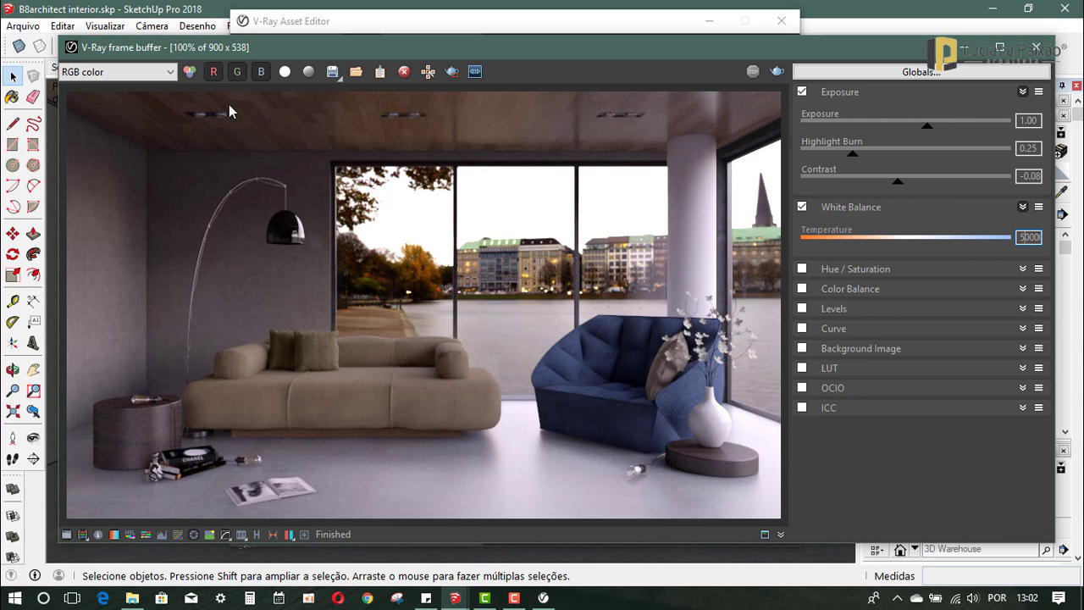
pyautogui.moveTo(229, 48); pyautogui.dragTo(226, 59)
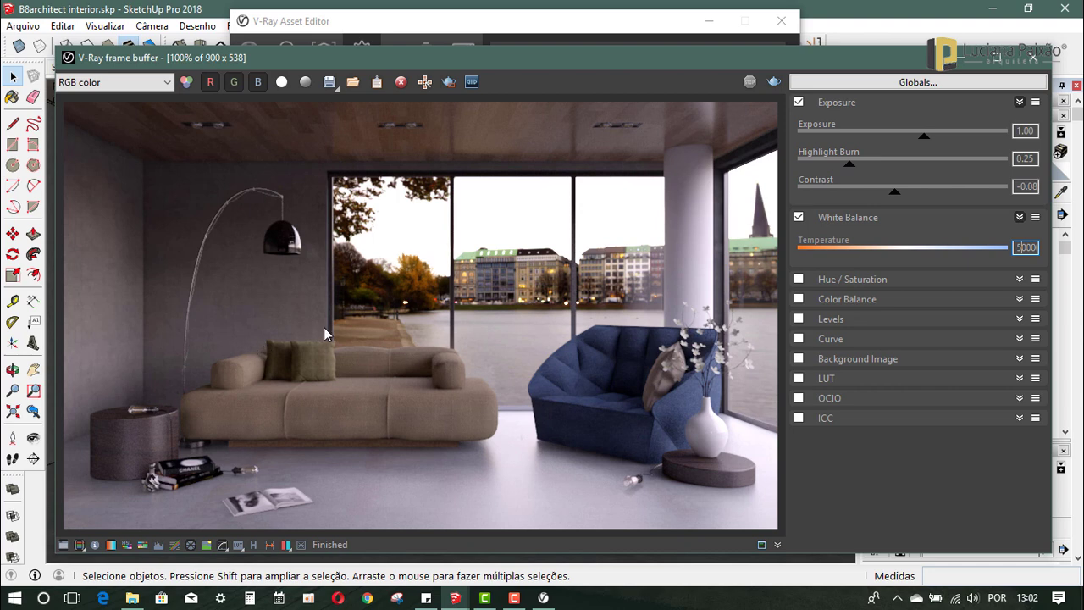
# Step: Enable Hue / Saturation and lower Saturation to -0.15 for slightly muted colours
pyautogui.click(229, 425)
pyautogui.click(798, 279)
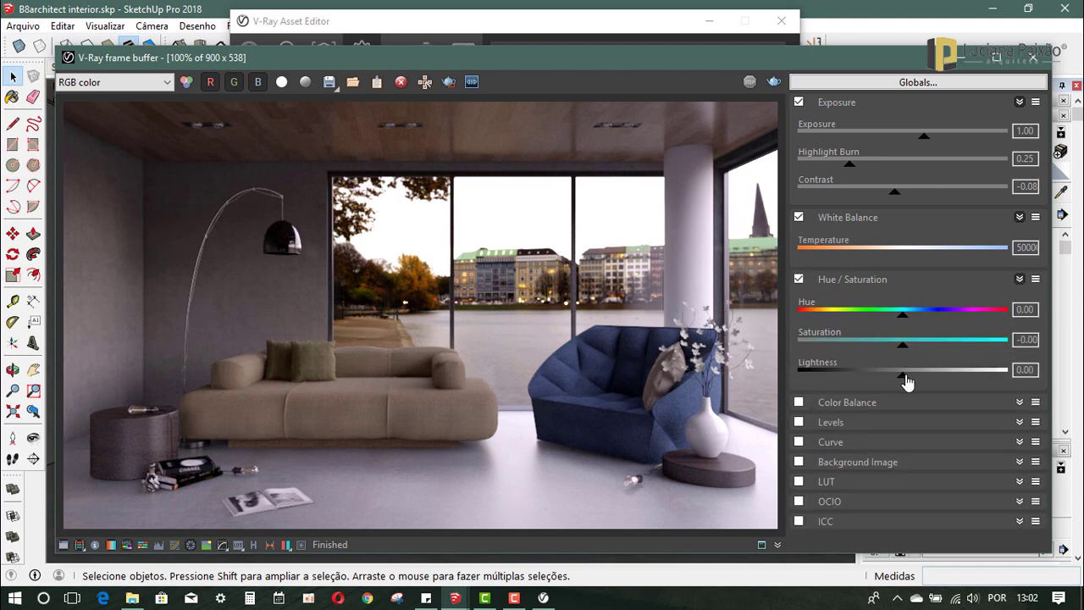
pyautogui.moveTo(905, 347)
pyautogui.mouseDown()
pyautogui.moveTo(826, 347)
pyautogui.moveTo(997, 349)
pyautogui.moveTo(888, 356)
pyautogui.mouseUp()
# Step: Turn on the Curve correction, test brighter and darker curve shapes, then leave it nearly straight
pyautogui.click(832, 444)
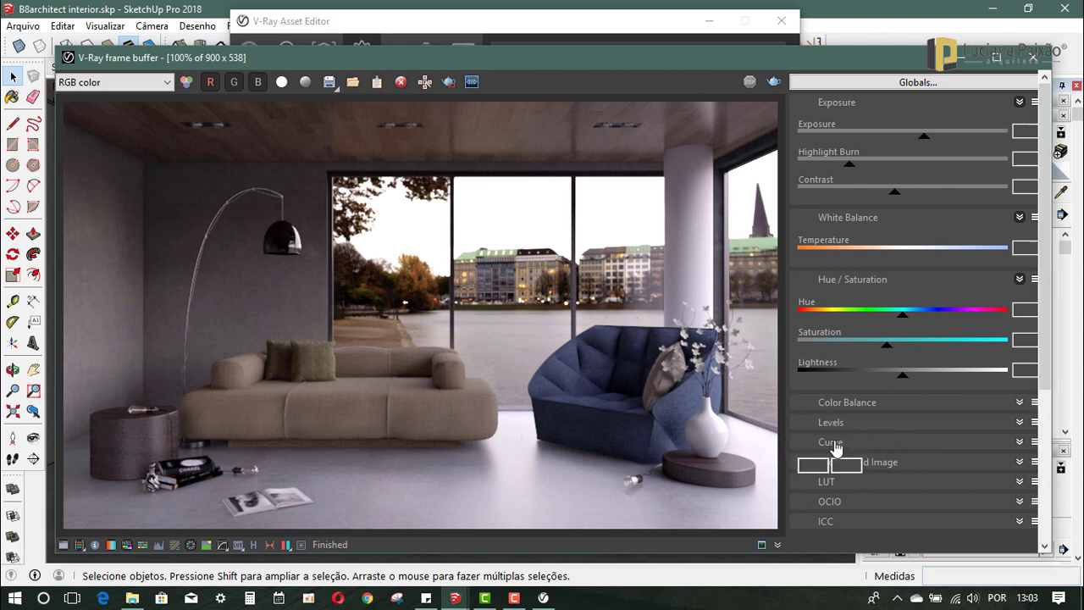
pyautogui.click(799, 441)
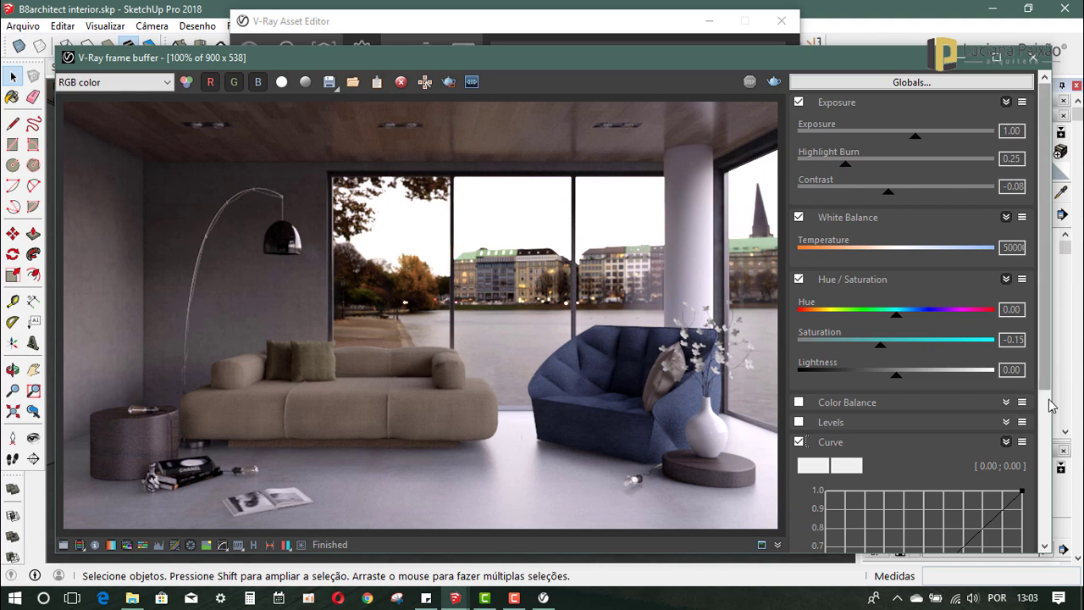
pyautogui.scroll(-5, 1048, 404)
pyautogui.click(825, 455)
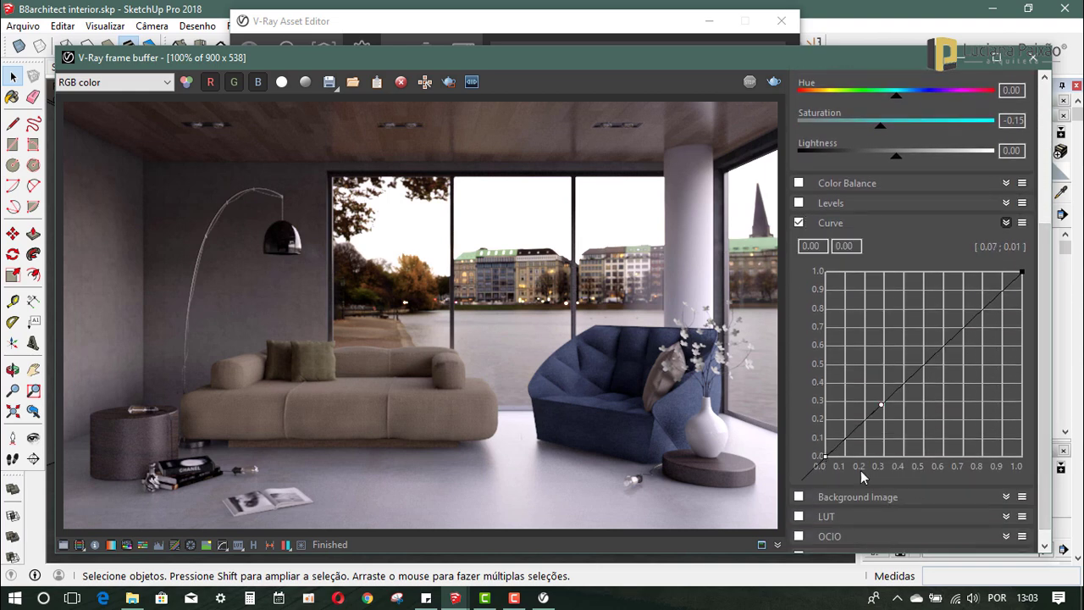
pyautogui.moveTo(881, 404)
pyautogui.mouseDown()
pyautogui.moveTo(866, 386)
pyautogui.moveTo(966, 324)
pyautogui.mouseUp()
pyautogui.click(1023, 271)
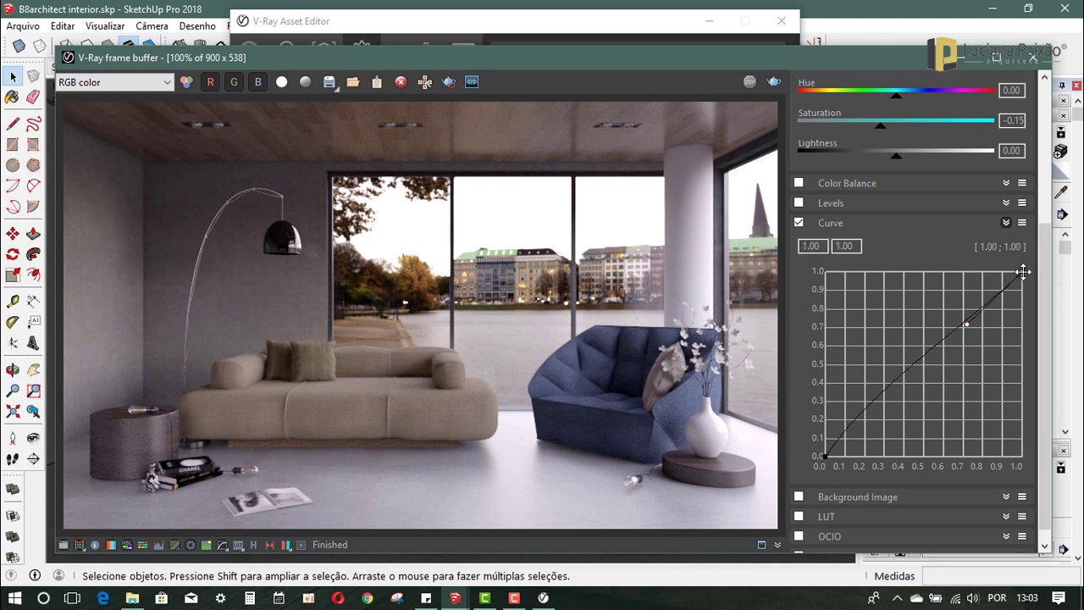
pyautogui.moveTo(966, 325)
pyautogui.mouseDown()
pyautogui.moveTo(907, 309)
pyautogui.moveTo(953, 351)
pyautogui.moveTo(889, 331)
pyautogui.moveTo(910, 321)
pyautogui.mouseUp()
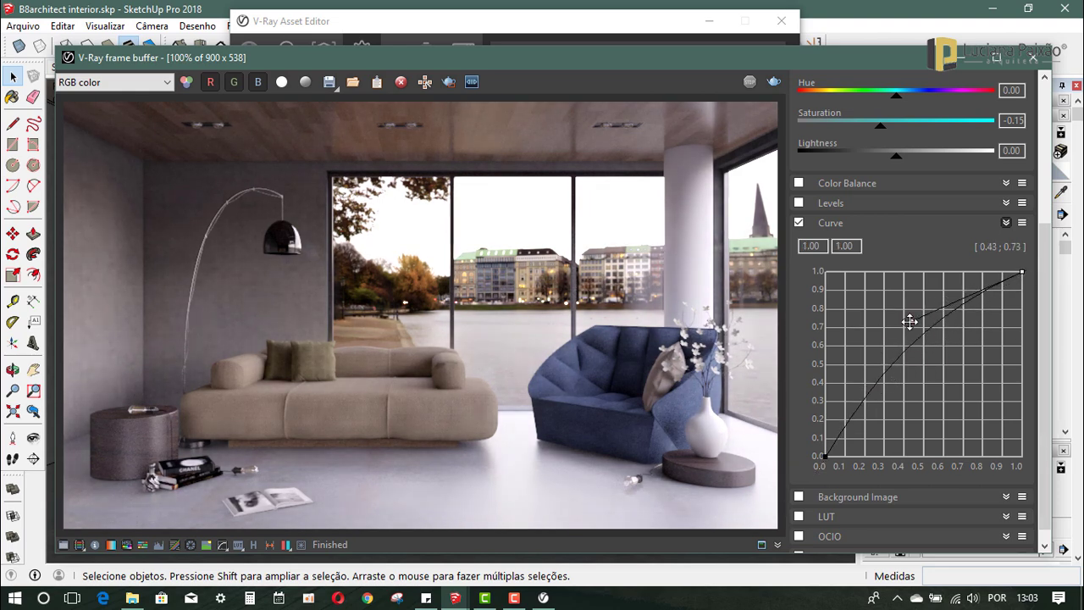
pyautogui.moveTo(825, 456); pyautogui.dragTo(827, 457)
pyautogui.moveTo(869, 390)
pyautogui.mouseDown()
pyautogui.moveTo(871, 403)
pyautogui.moveTo(903, 387)
pyautogui.moveTo(906, 404)
pyautogui.moveTo(871, 418)
pyautogui.moveTo(878, 430)
pyautogui.moveTo(890, 405)
pyautogui.moveTo(894, 453)
pyautogui.moveTo(859, 412)
pyautogui.moveTo(856, 431)
pyautogui.mouseUp()
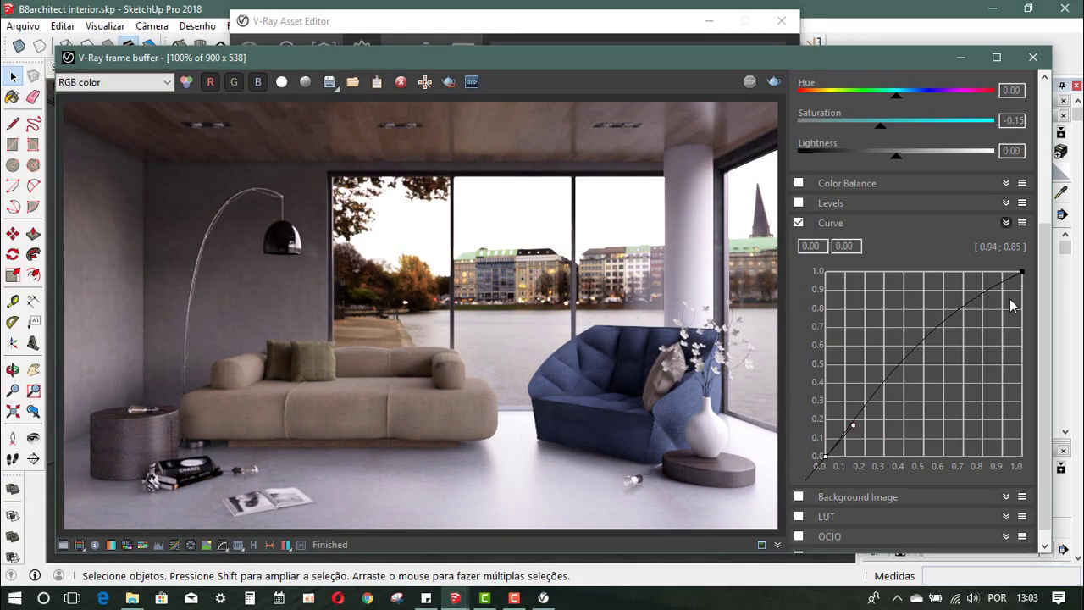
pyautogui.moveTo(909, 317)
pyautogui.mouseDown()
pyautogui.moveTo(915, 343)
pyautogui.moveTo(885, 292)
pyautogui.moveTo(927, 370)
pyautogui.moveTo(882, 281)
pyautogui.mouseUp()
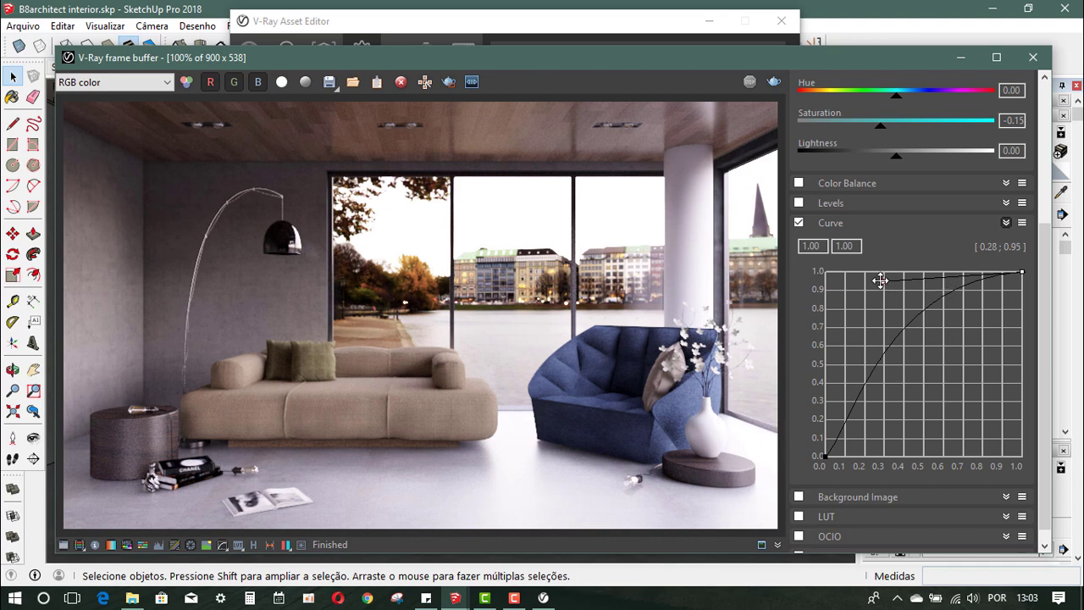
pyautogui.moveTo(882, 280)
pyautogui.mouseDown()
pyautogui.moveTo(948, 368)
pyautogui.moveTo(926, 364)
pyautogui.moveTo(928, 341)
pyautogui.mouseUp()
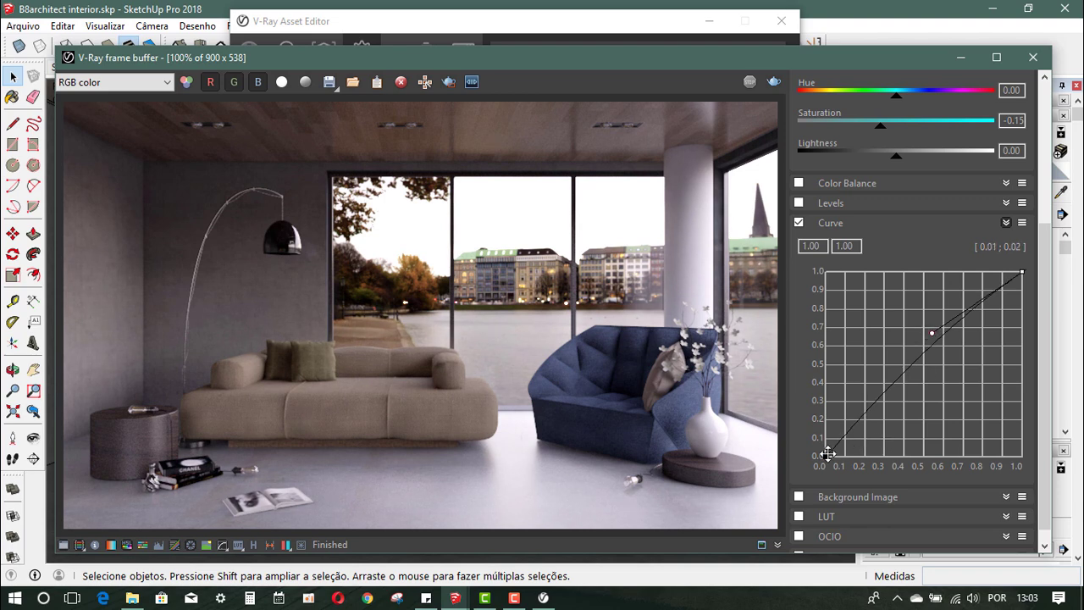
pyautogui.moveTo(822, 452)
pyautogui.mouseDown()
pyautogui.moveTo(838, 460)
pyautogui.moveTo(894, 381)
pyautogui.mouseUp()
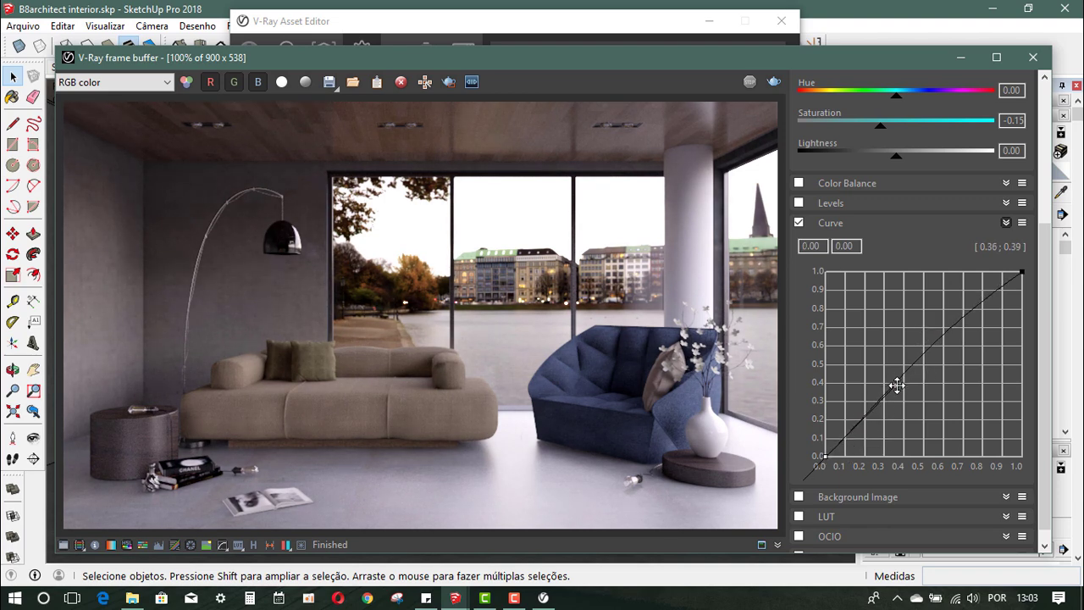
# Step: Set Highlight Burn to 0.00 and raise Contrast to 0.13
pyautogui.scroll(5, 1025, 315)
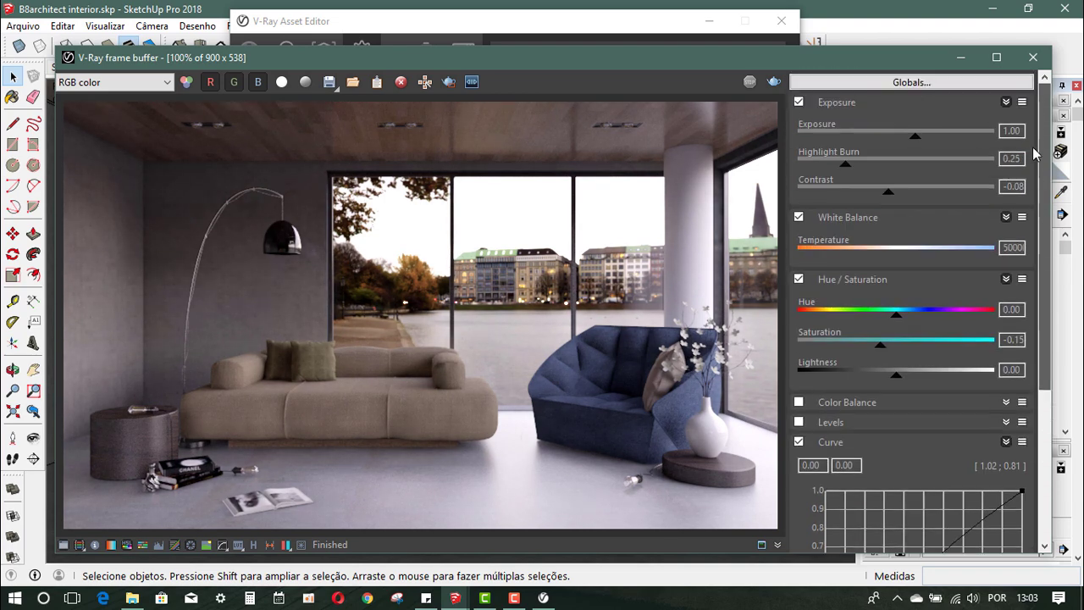
pyautogui.moveTo(846, 171); pyautogui.dragTo(766, 178)
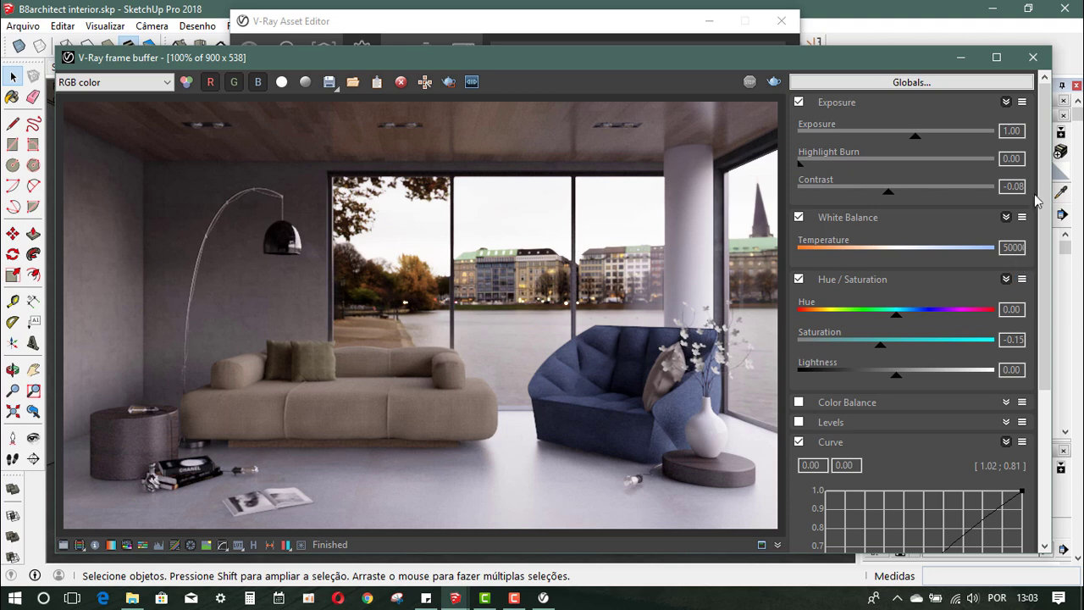
pyautogui.scroll(-1, 1008, 246)
pyautogui.moveTo(886, 196); pyautogui.dragTo(910, 199)
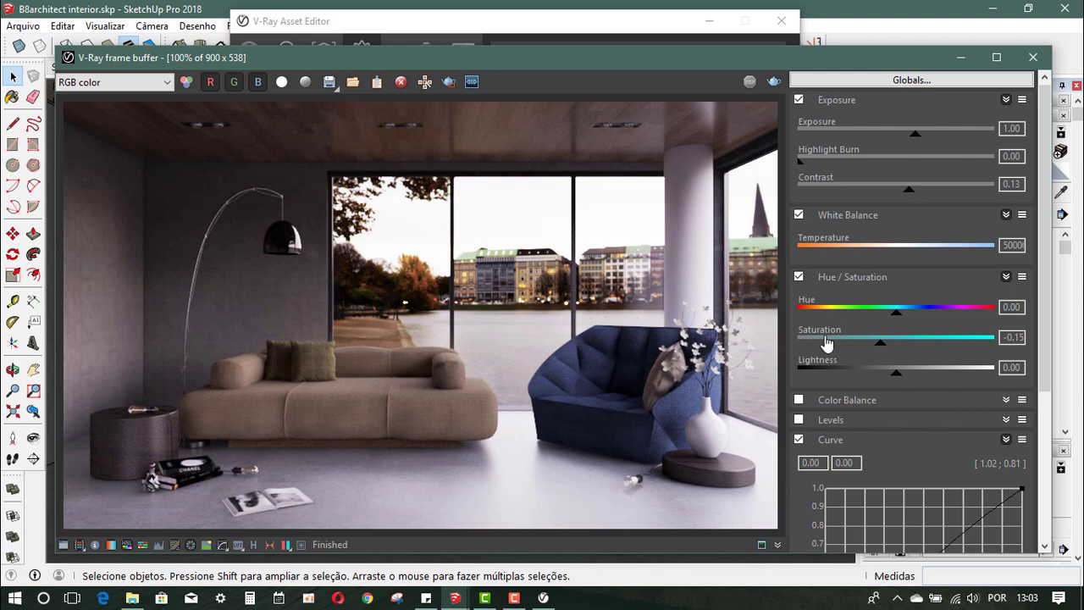
pyautogui.moveTo(1045, 237); pyautogui.dragTo(1045, 384)
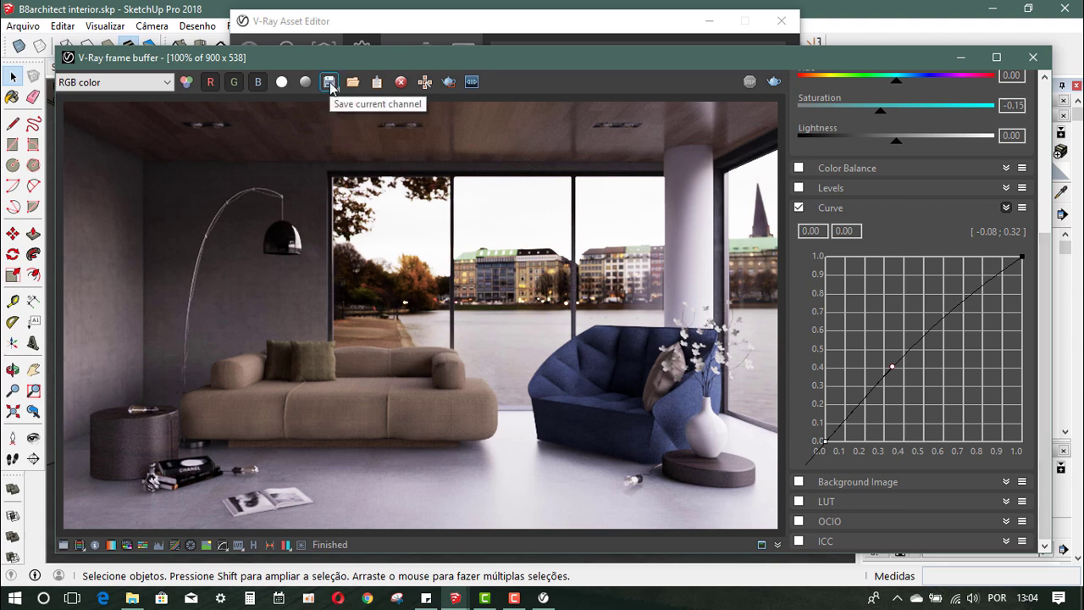
# Step: Save the current render as JPEG 'RENDER MINICURSO' in the IMAGENS folder
pyautogui.click(330, 82)
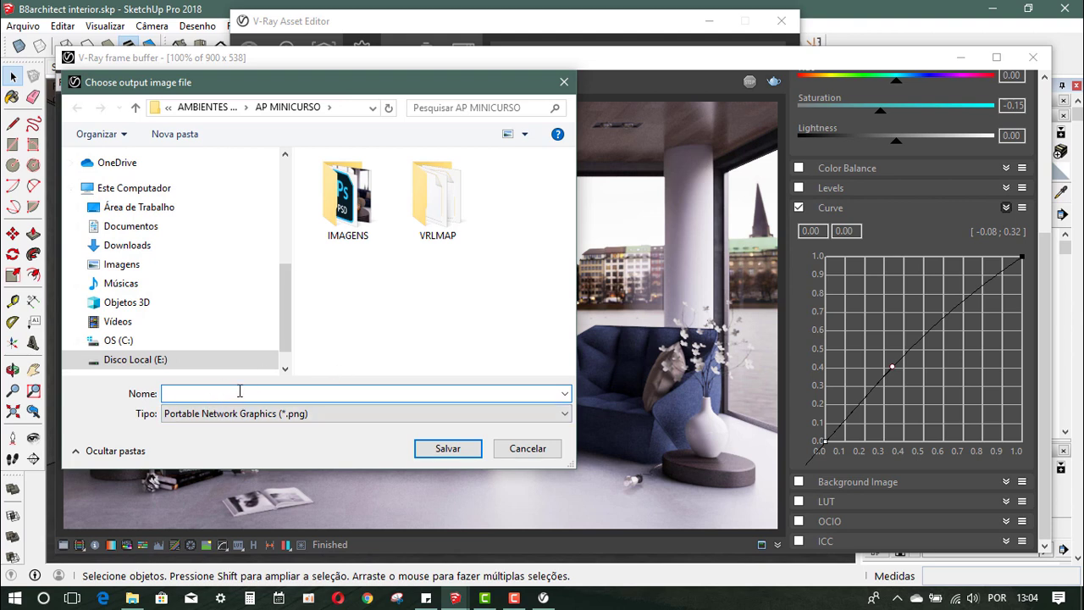
pyautogui.doubleClick(347, 199)
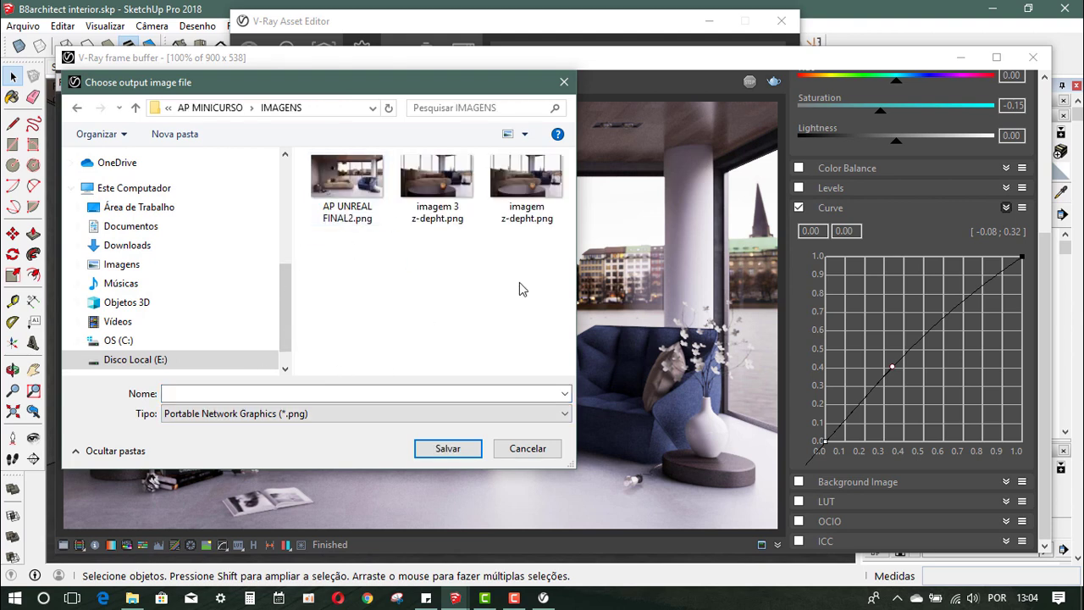
pyautogui.click(263, 415)
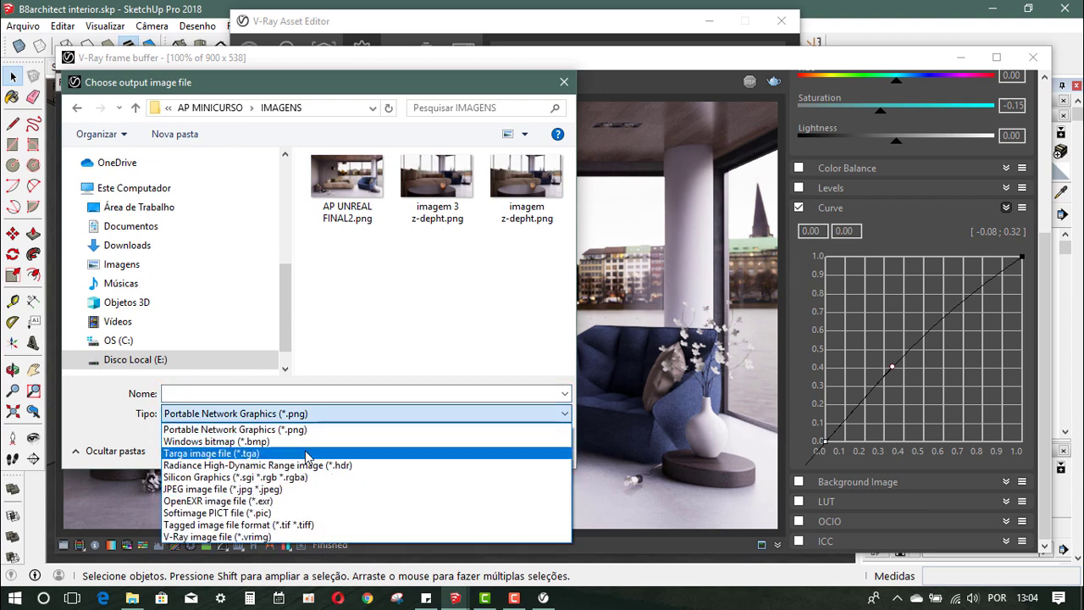
pyautogui.click(254, 489)
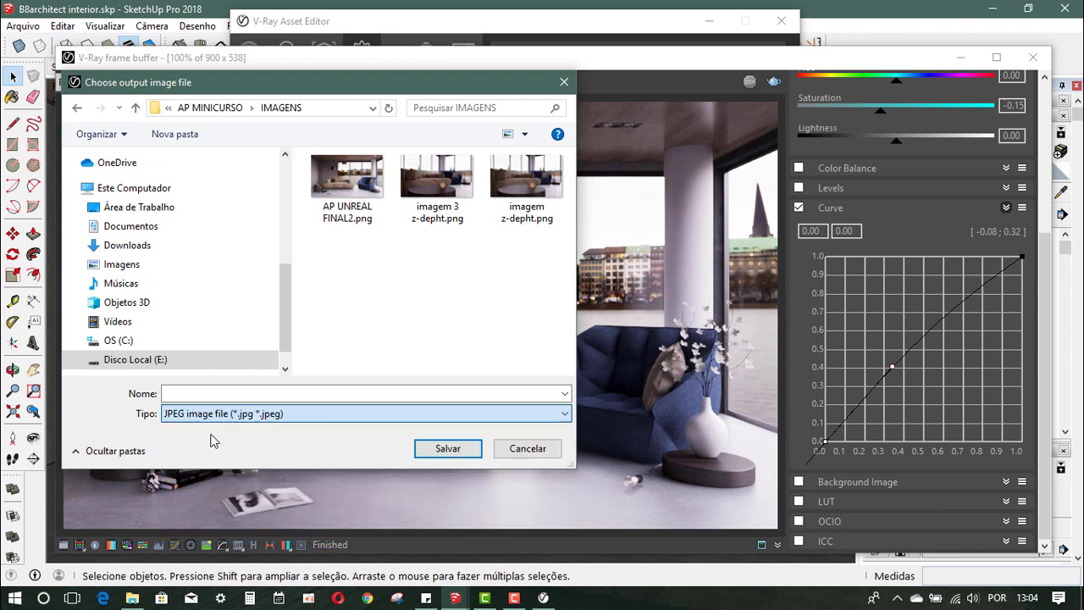
pyautogui.click(238, 393)
pyautogui.write('RENDER MINICURSO')
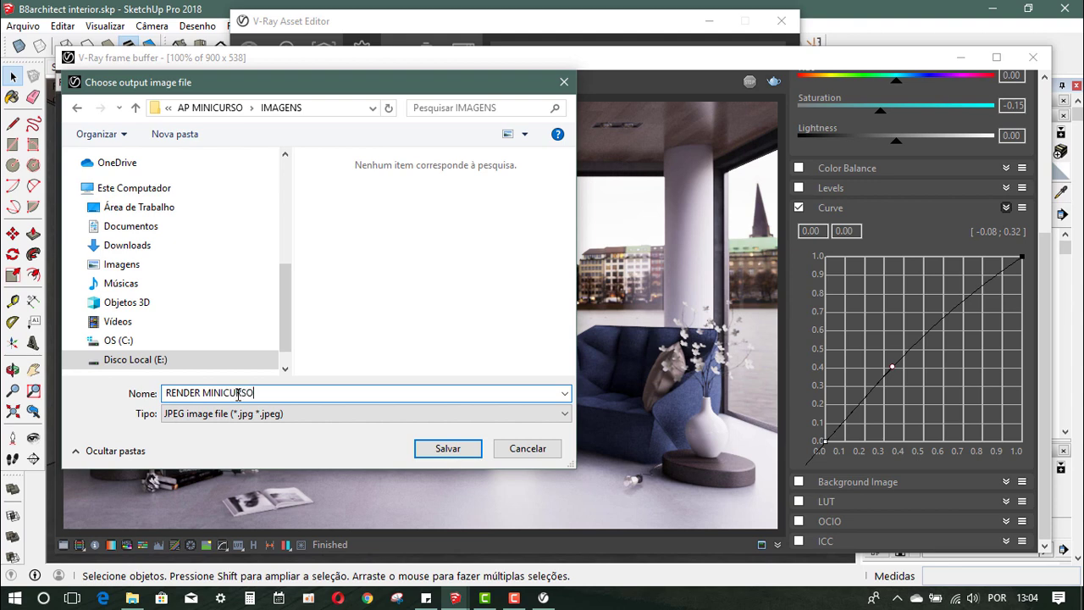
pyautogui.click(453, 451)
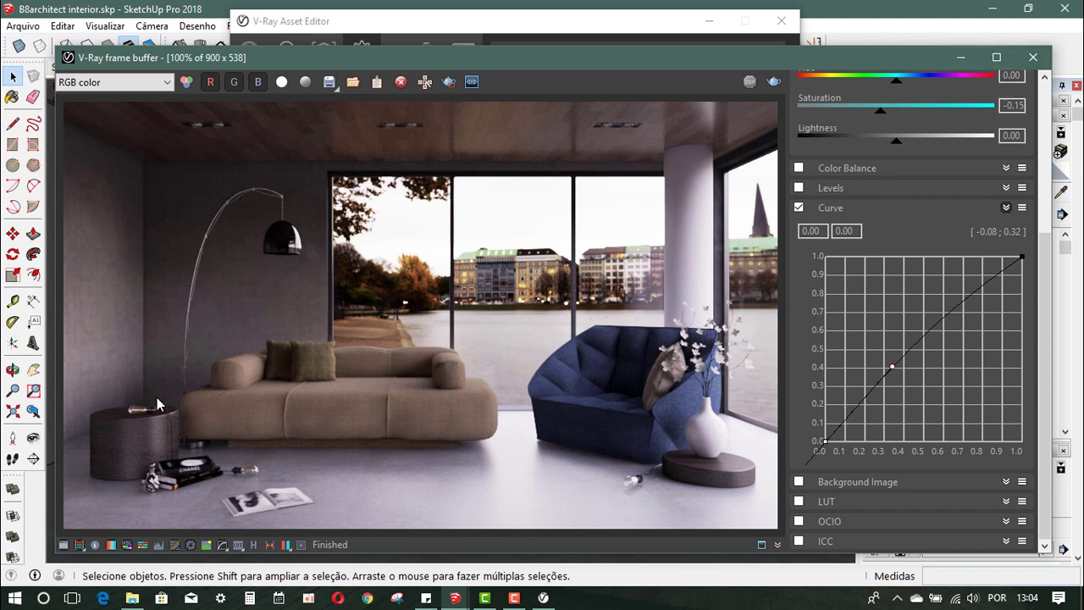
pyautogui.click(131, 598)
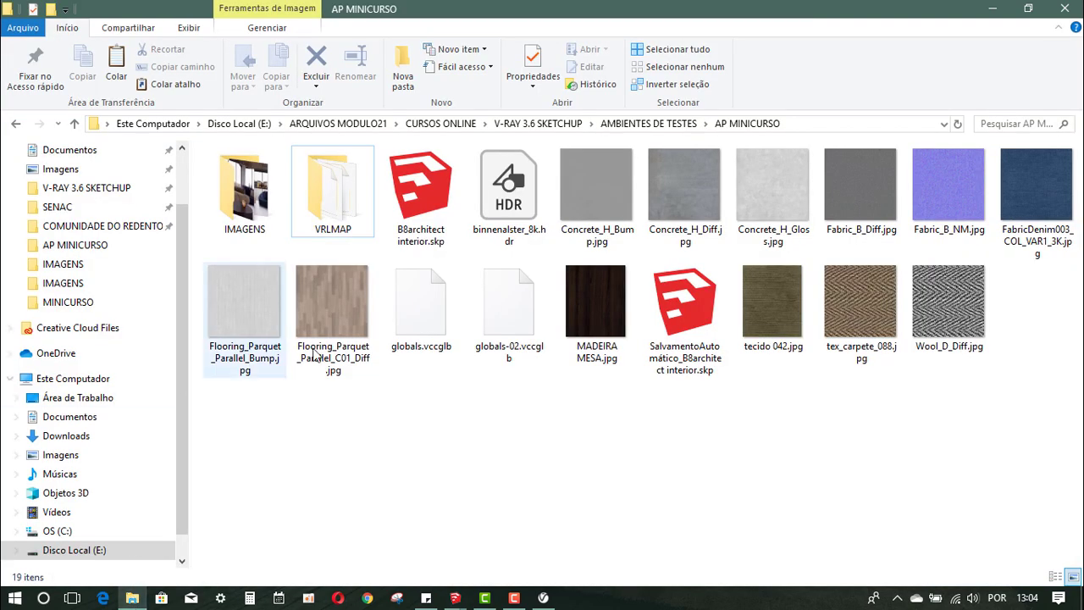
# Step: Open RENDER MINICURSO.jpg from the IMAGENS folder to view it in Photos
pyautogui.doubleClick(218, 184)
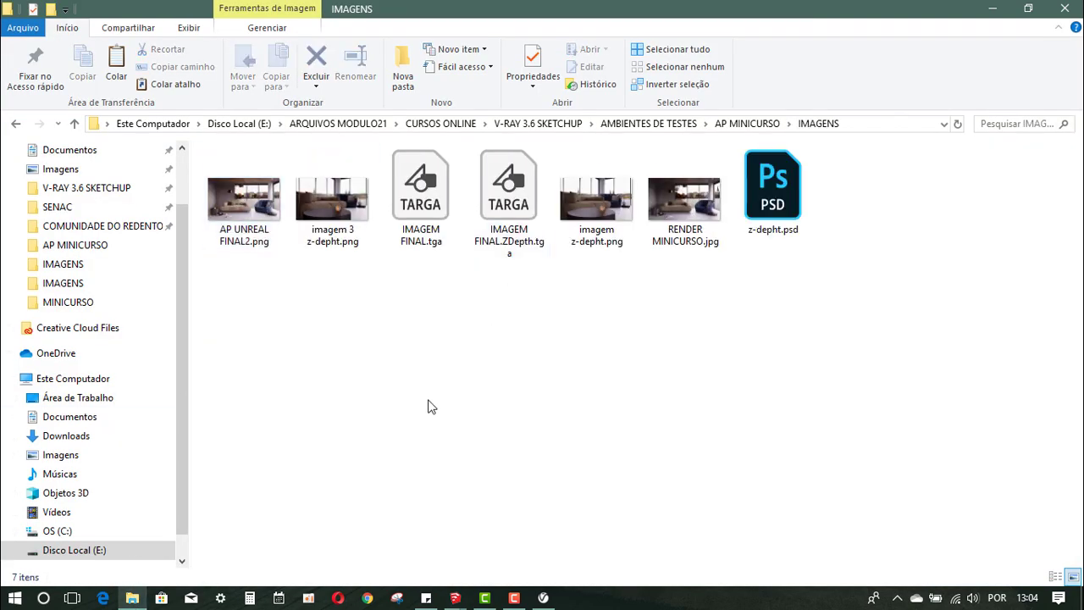
pyautogui.click(681, 243)
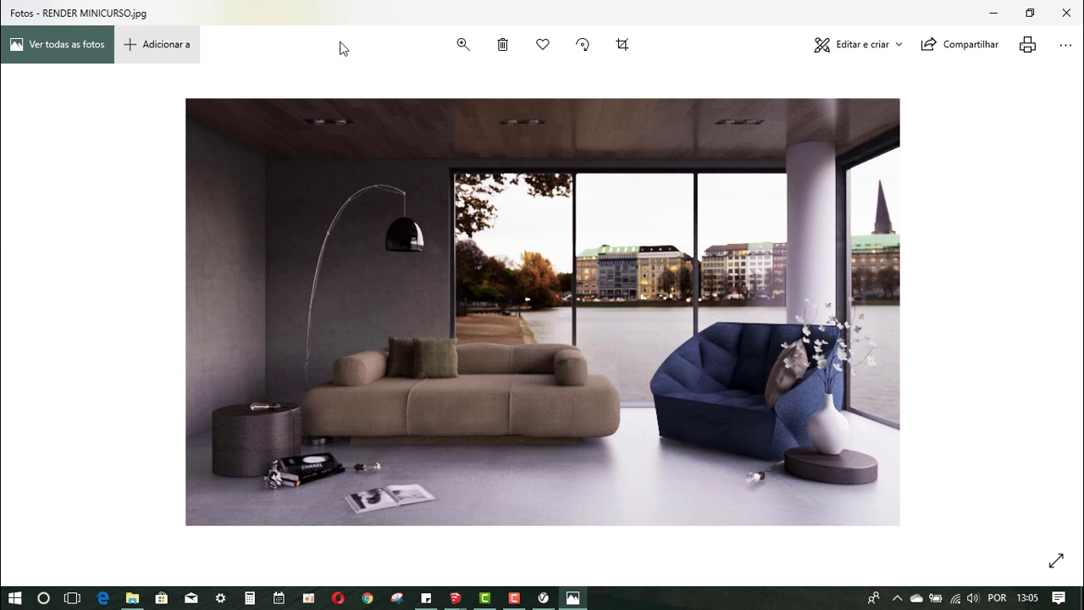
# Step: Open the render in the Photos editor, try a tighter crop, then restore the full width
pyautogui.click(869, 51)
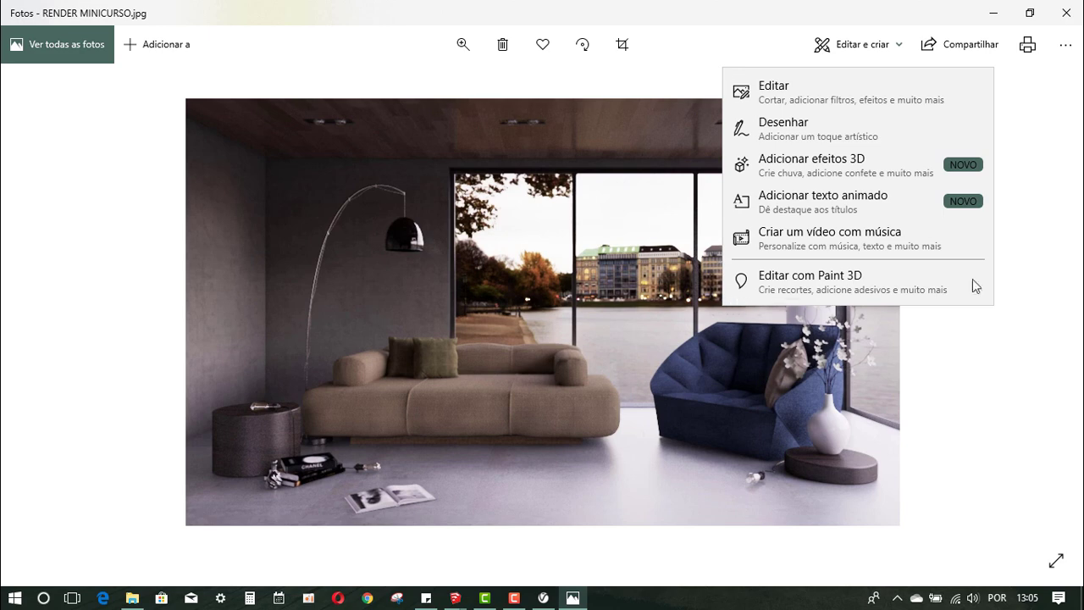
pyautogui.click(779, 106)
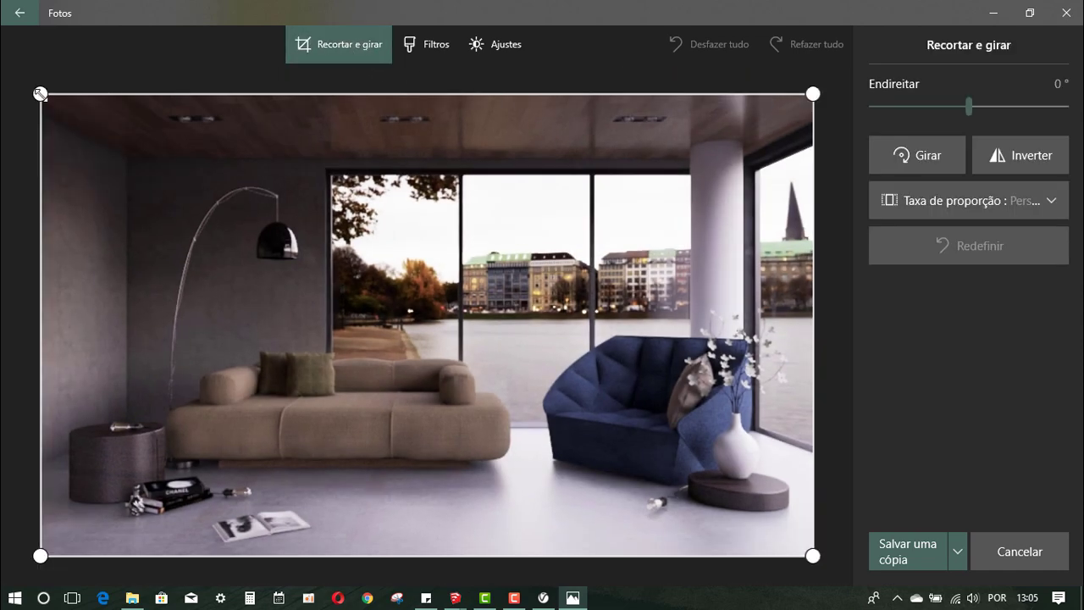
pyautogui.moveTo(40, 93); pyautogui.dragTo(12, 87)
pyautogui.moveTo(810, 555)
pyautogui.mouseDown()
pyautogui.moveTo(790, 563)
pyautogui.moveTo(812, 557)
pyautogui.mouseUp()
pyautogui.moveTo(814, 288)
pyautogui.mouseDown()
pyautogui.moveTo(617, 290)
pyautogui.moveTo(641, 290)
pyautogui.mouseUp()
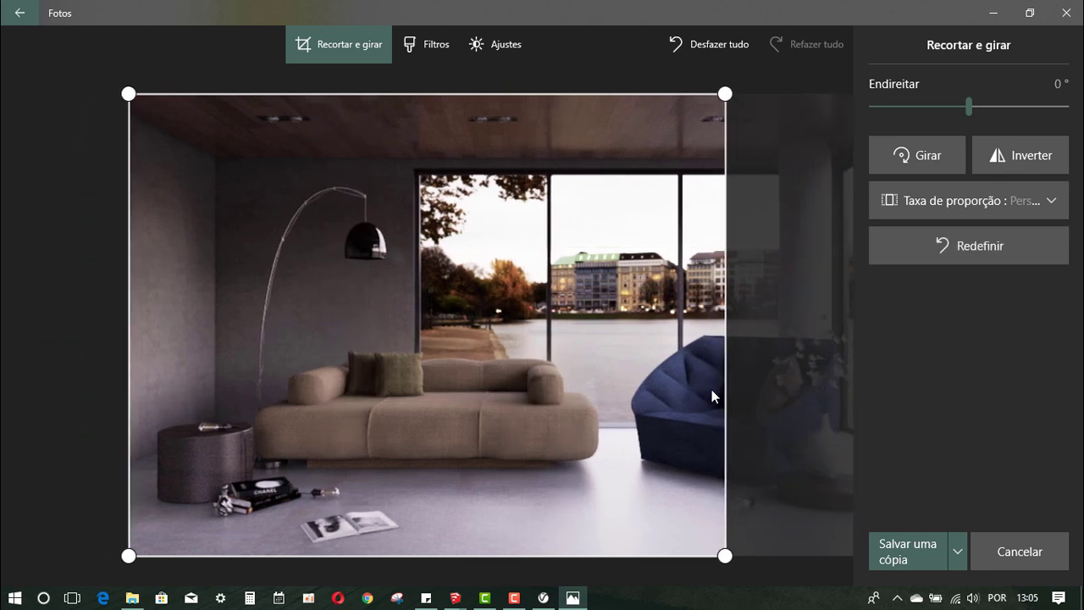
pyautogui.moveTo(722, 420); pyautogui.dragTo(882, 431)
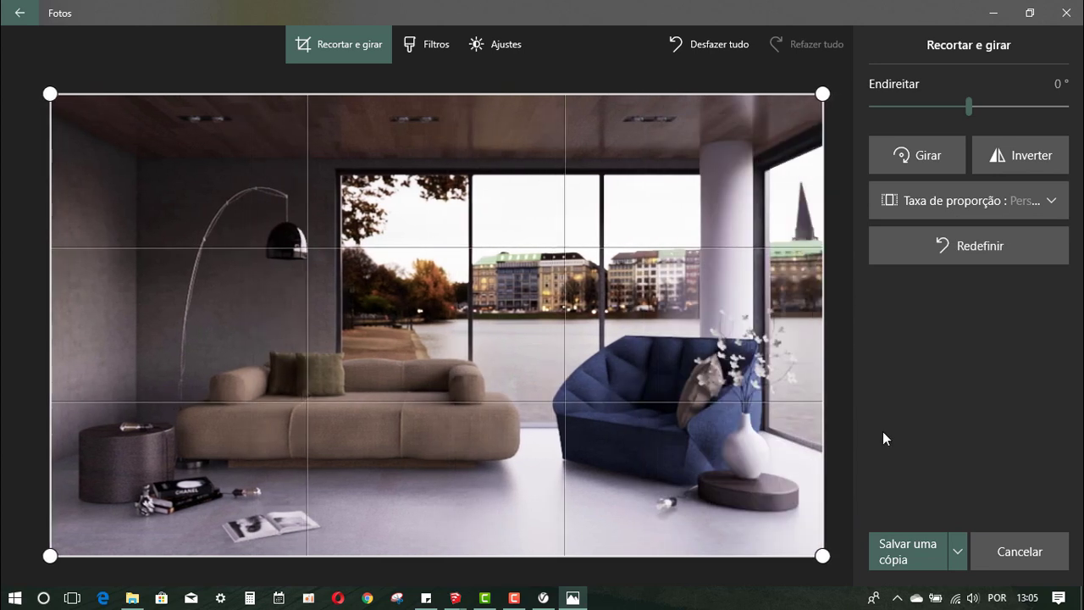
# Step: Preview the Sauna, Rouge, Slate, Icarus, Zeke, Denim, Mercury, Vanilla and Napa filters on the render
pyautogui.click(424, 47)
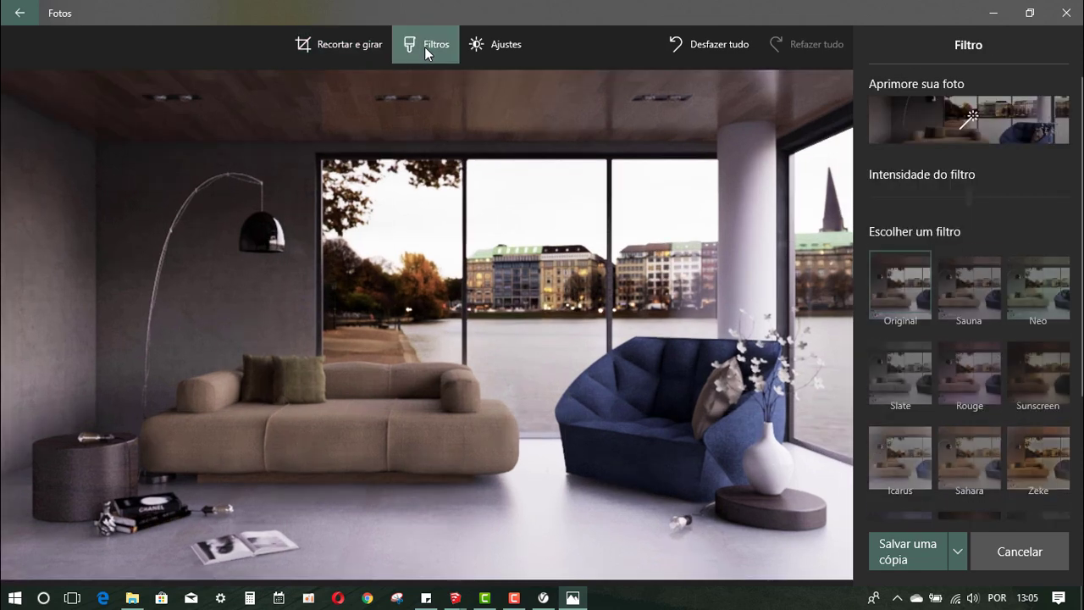
pyautogui.click(970, 277)
pyautogui.click(968, 362)
pyautogui.click(914, 372)
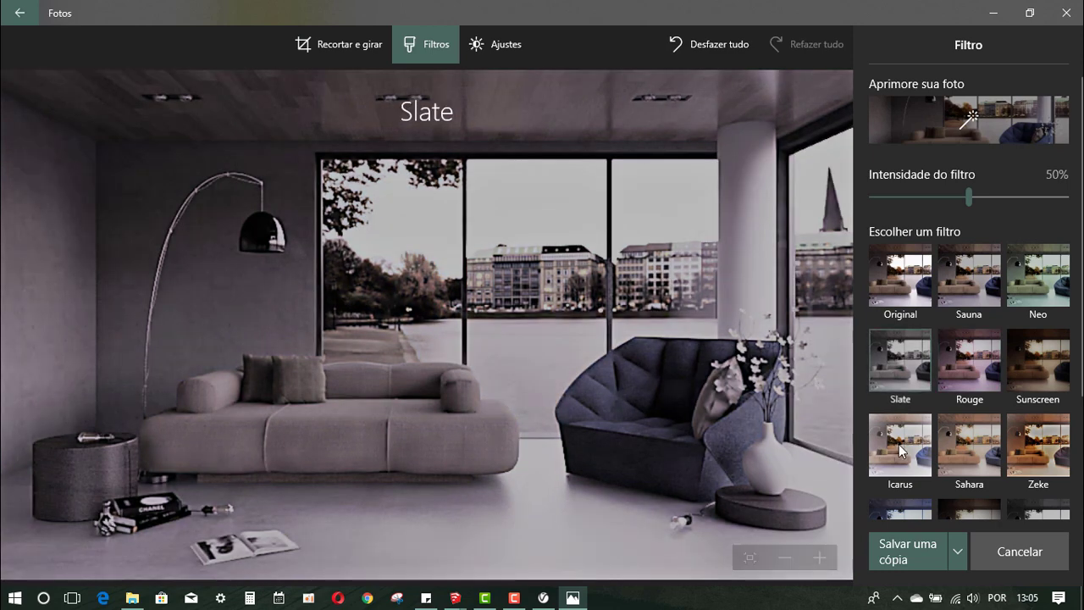
pyautogui.click(899, 447)
pyautogui.click(906, 368)
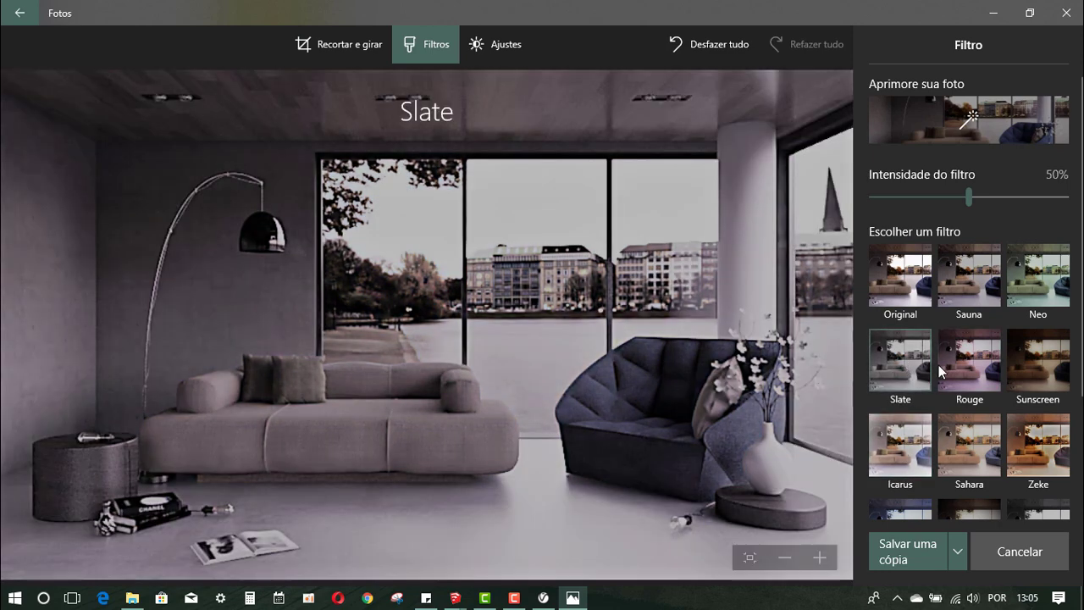
pyautogui.click(1039, 456)
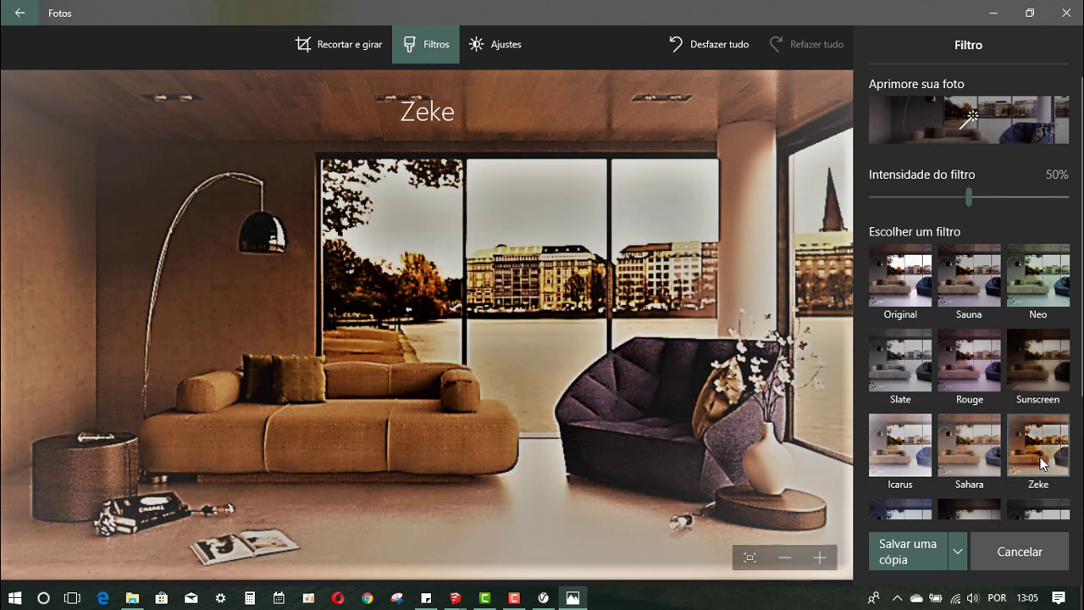
pyautogui.scroll(-2, 1040, 456)
pyautogui.click(1047, 410)
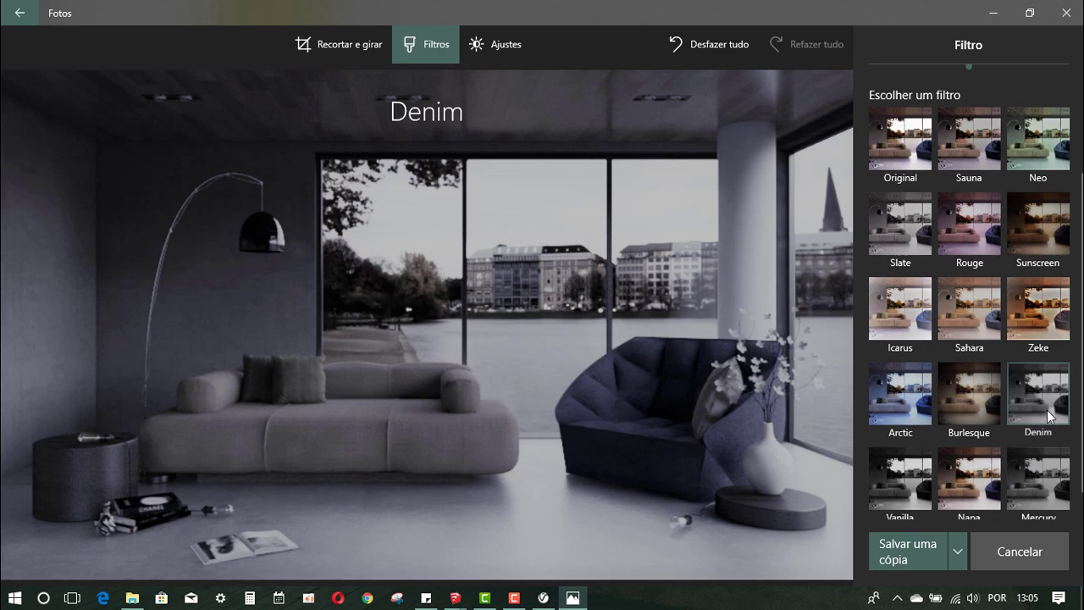
pyautogui.click(1049, 478)
pyautogui.click(899, 476)
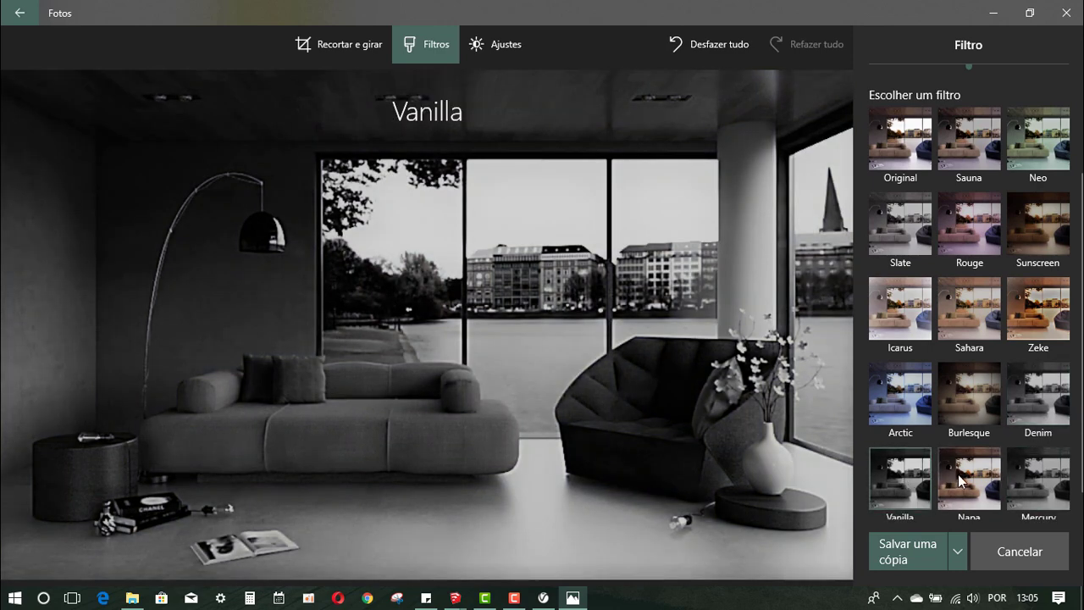
pyautogui.click(957, 474)
pyautogui.scroll(2, 961, 457)
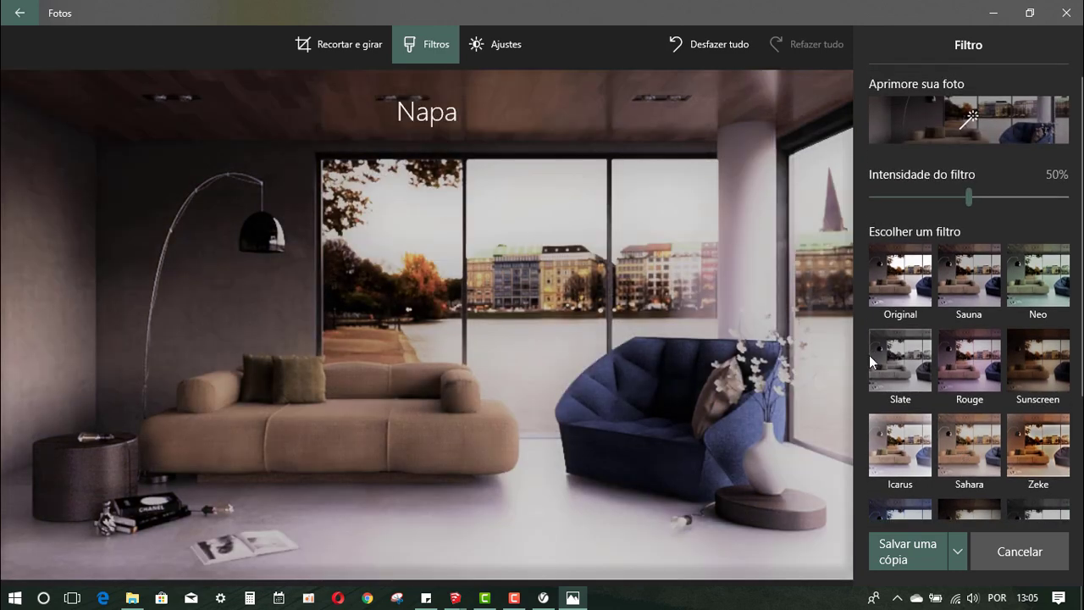
# Step: Return to the Original filter and undo all edits to the photo
pyautogui.click(889, 283)
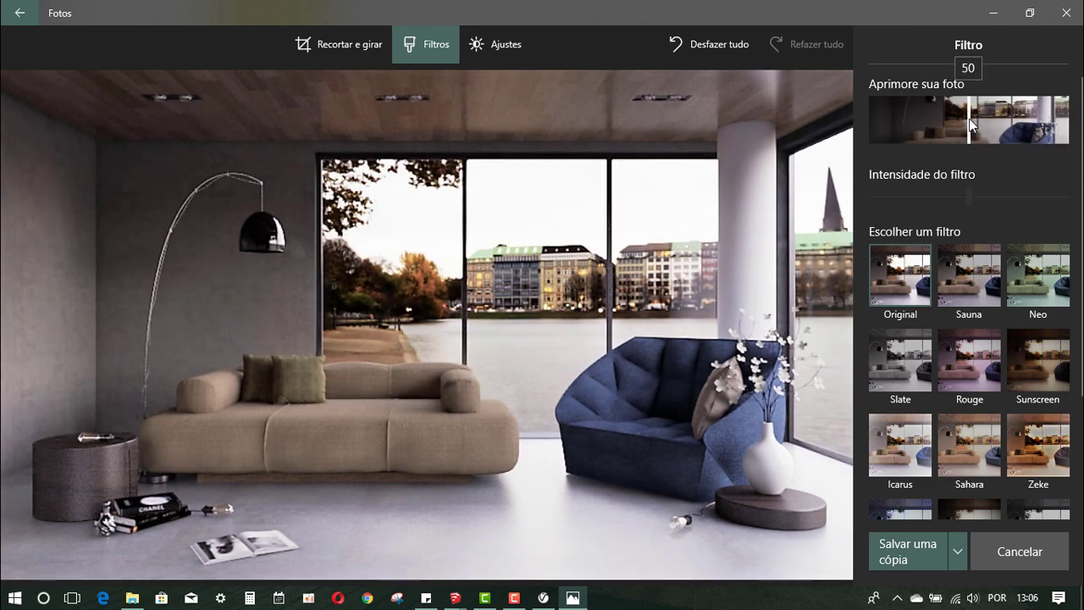
pyautogui.click(969, 134)
pyautogui.click(713, 47)
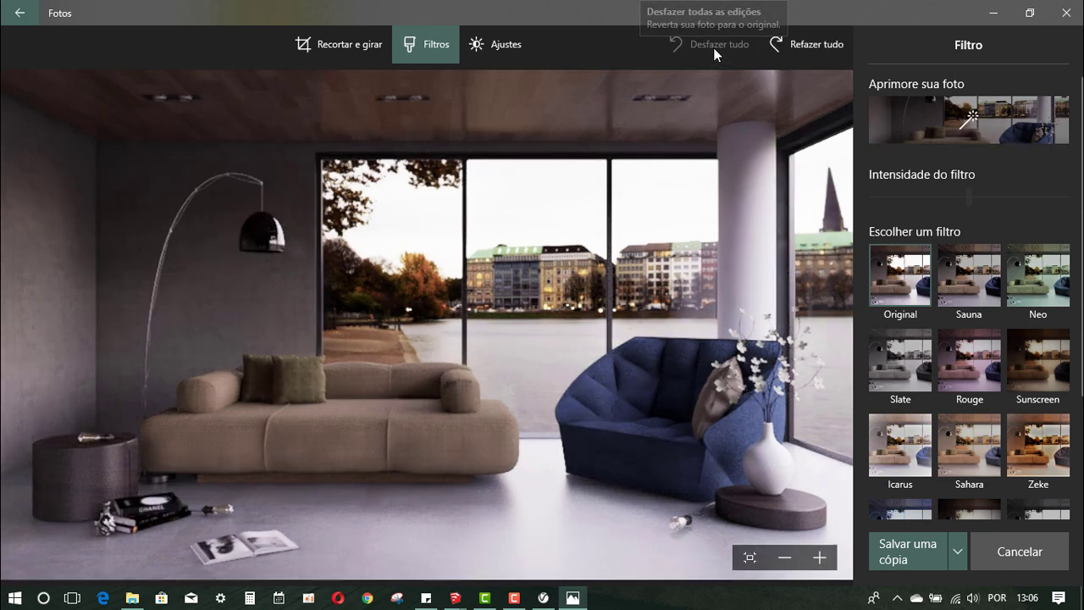
# Step: Open the Light adjustments and make first passes at overall light, contrast and exposure
pyautogui.click(504, 53)
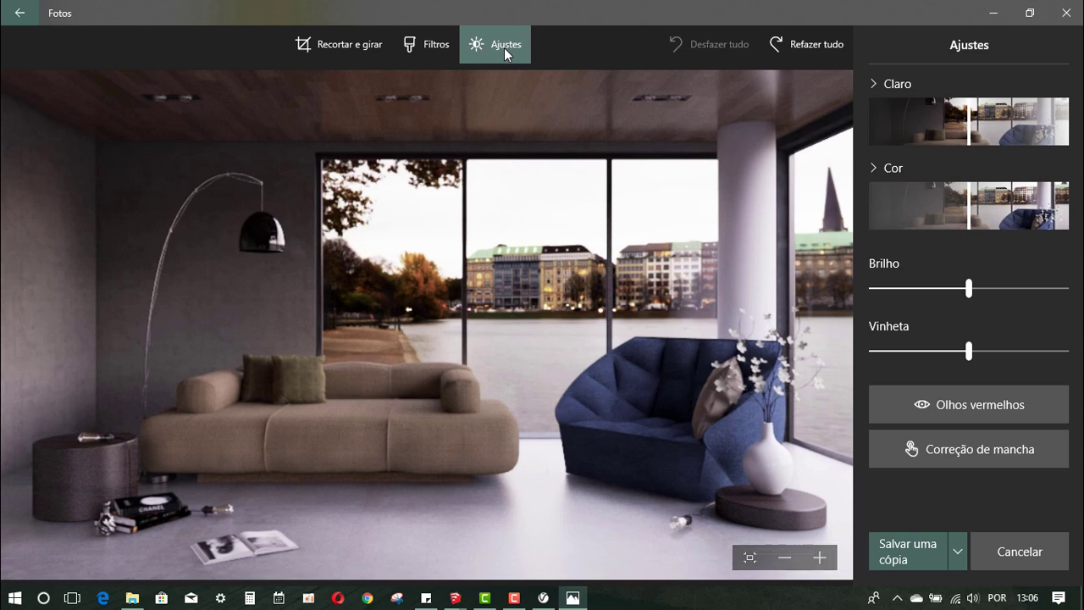
pyautogui.click(876, 80)
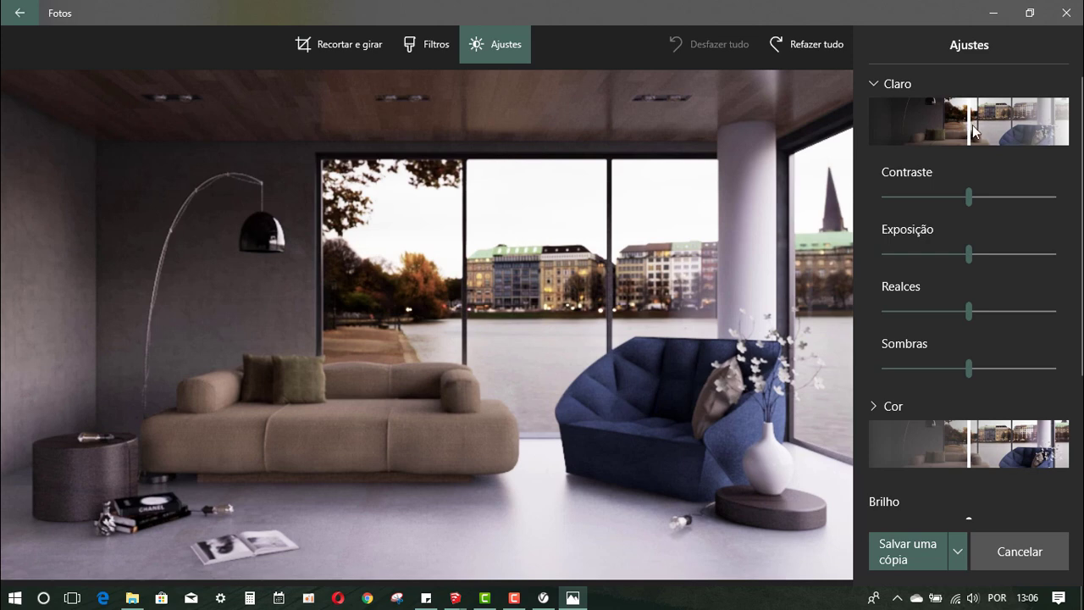
pyautogui.moveTo(972, 124)
pyautogui.mouseDown()
pyautogui.moveTo(910, 131)
pyautogui.moveTo(968, 133)
pyautogui.moveTo(969, 110)
pyautogui.mouseUp()
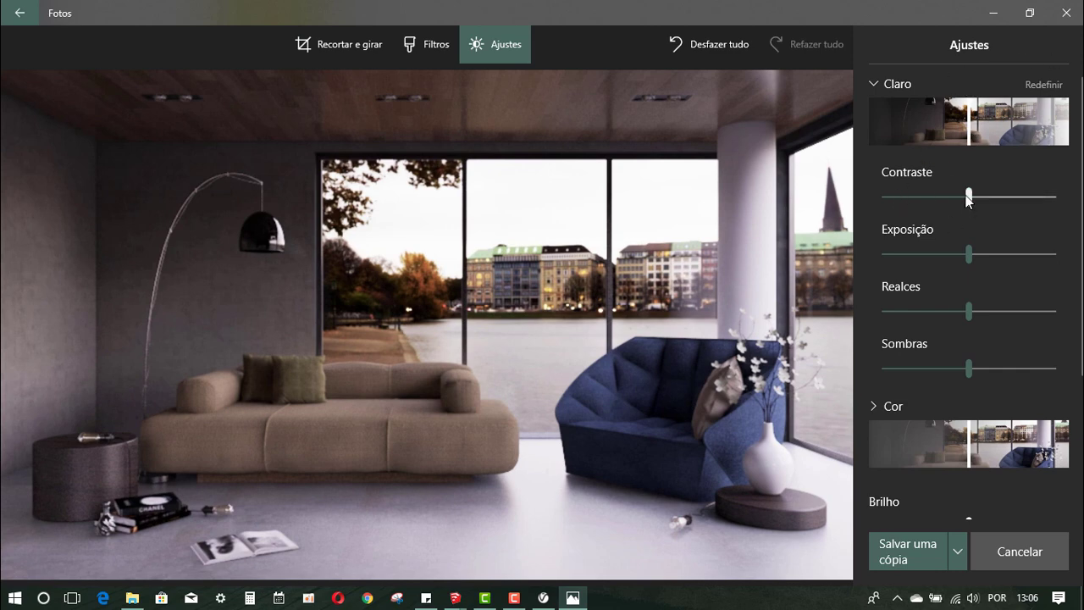
pyautogui.moveTo(971, 196)
pyautogui.mouseDown()
pyautogui.moveTo(1000, 197)
pyautogui.moveTo(970, 213)
pyautogui.moveTo(1002, 214)
pyautogui.moveTo(969, 212)
pyautogui.mouseUp()
pyautogui.moveTo(967, 256)
pyautogui.mouseDown()
pyautogui.moveTo(1019, 260)
pyautogui.moveTo(967, 269)
pyautogui.mouseUp()
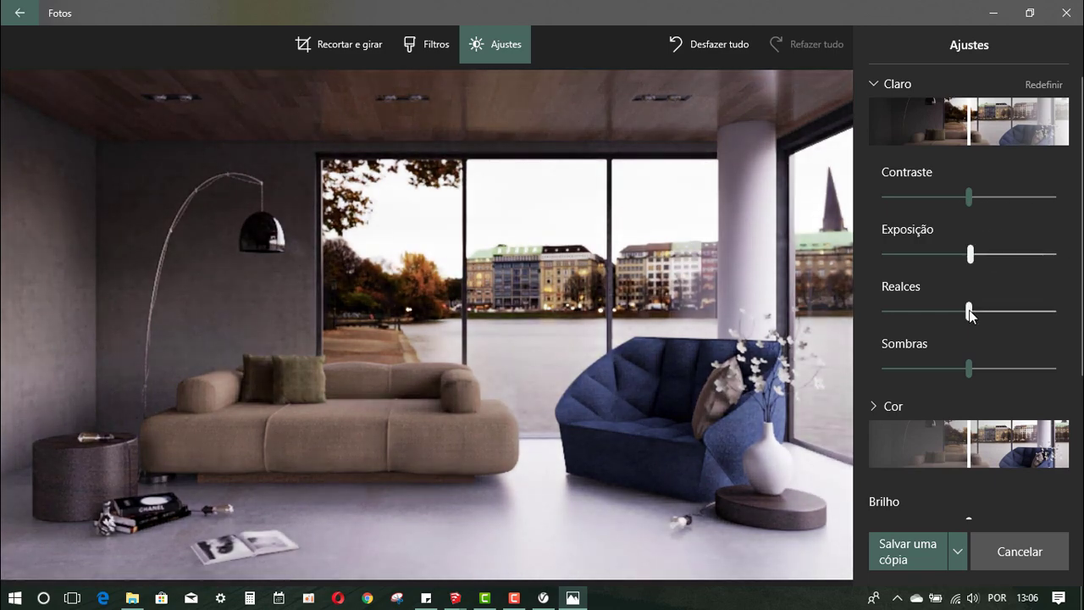
# Step: Rebalance highlights and shadows, bring contrast back near 5, and give exposure a slight boost
pyautogui.moveTo(968, 311)
pyautogui.mouseDown()
pyautogui.moveTo(1041, 315)
pyautogui.moveTo(883, 315)
pyautogui.moveTo(964, 314)
pyautogui.moveTo(925, 314)
pyautogui.mouseUp()
pyautogui.moveTo(425, 324)
pyautogui.moveTo(969, 367)
pyautogui.mouseDown()
pyautogui.moveTo(1010, 366)
pyautogui.moveTo(868, 360)
pyautogui.moveTo(761, 322)
pyautogui.mouseUp()
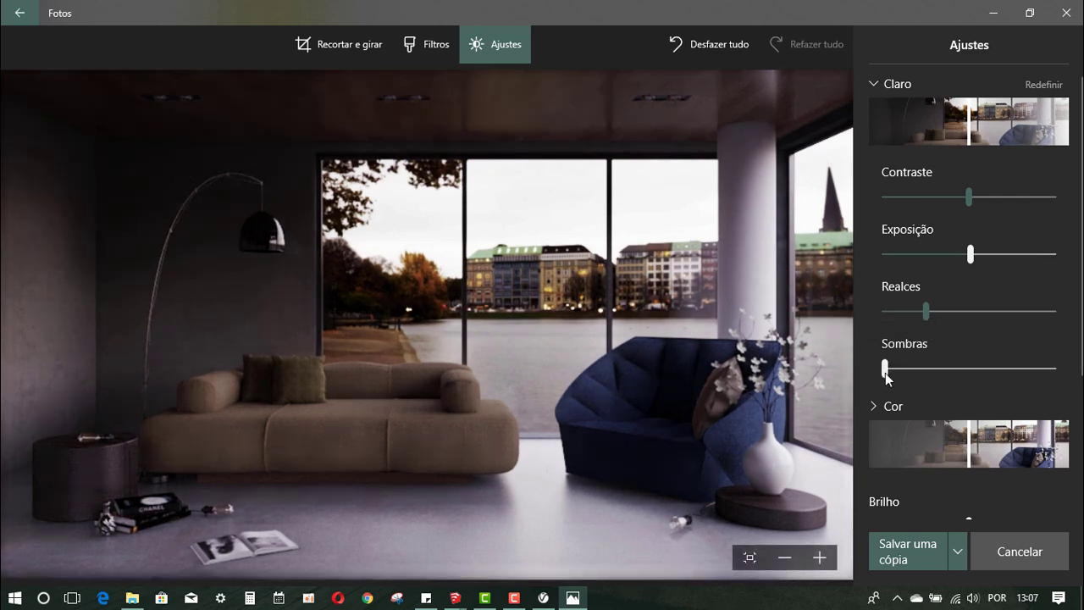
pyautogui.moveTo(886, 370)
pyautogui.mouseDown()
pyautogui.moveTo(1025, 377)
pyautogui.moveTo(968, 375)
pyautogui.mouseUp()
pyautogui.moveTo(931, 311)
pyautogui.mouseDown()
pyautogui.moveTo(971, 306)
pyautogui.moveTo(929, 315)
pyautogui.mouseUp()
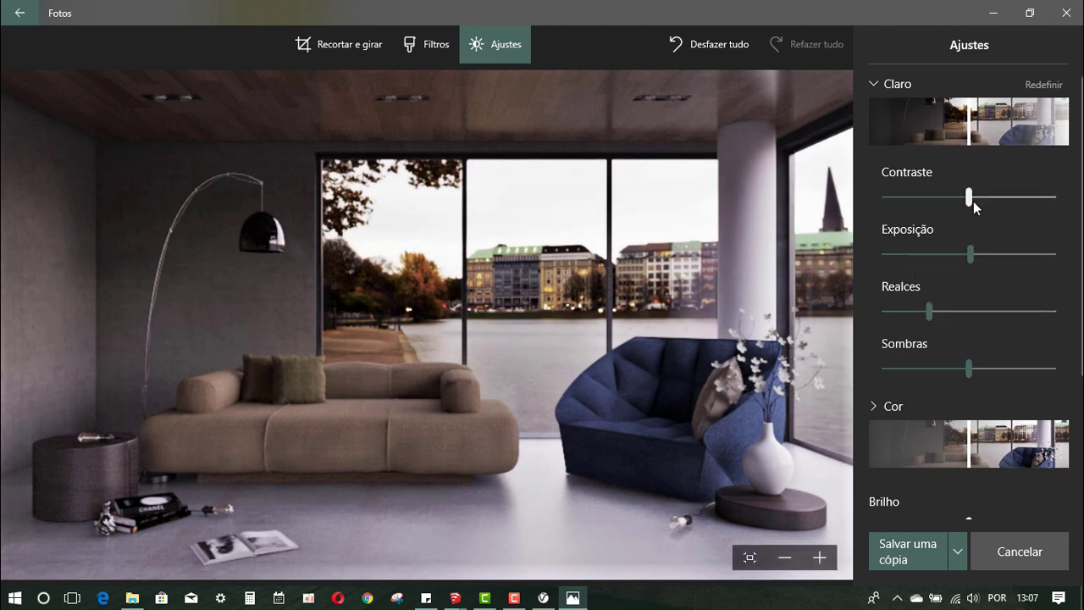
pyautogui.moveTo(969, 200)
pyautogui.mouseDown()
pyautogui.moveTo(932, 201)
pyautogui.moveTo(972, 196)
pyautogui.mouseUp()
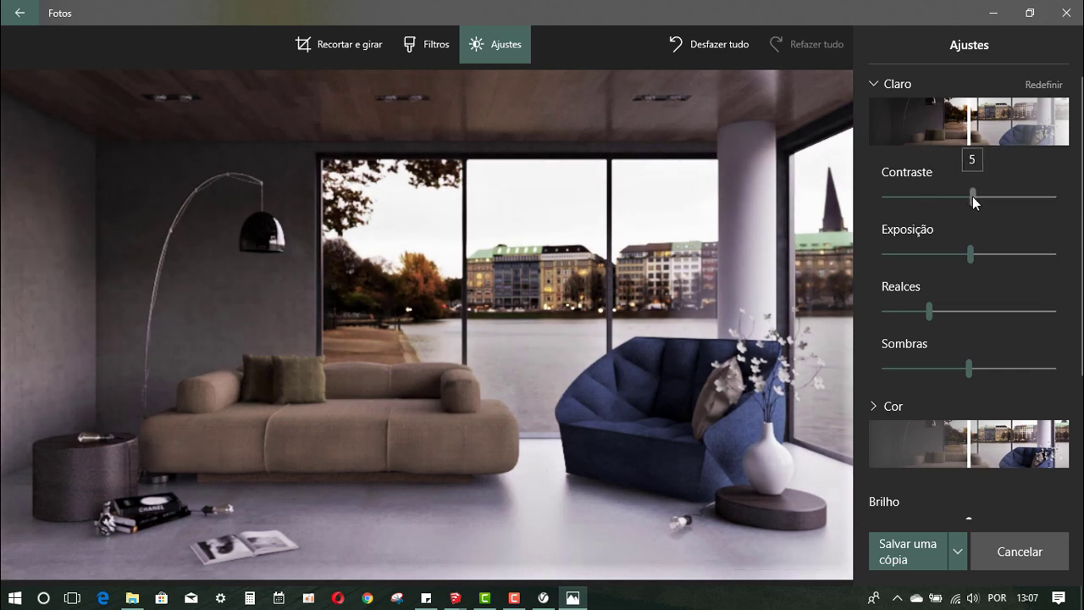
pyautogui.moveTo(971, 255); pyautogui.dragTo(974, 254)
# Step: Raise the brightness, settle exposure at 5, and add a vignette of about 32
pyautogui.click(873, 84)
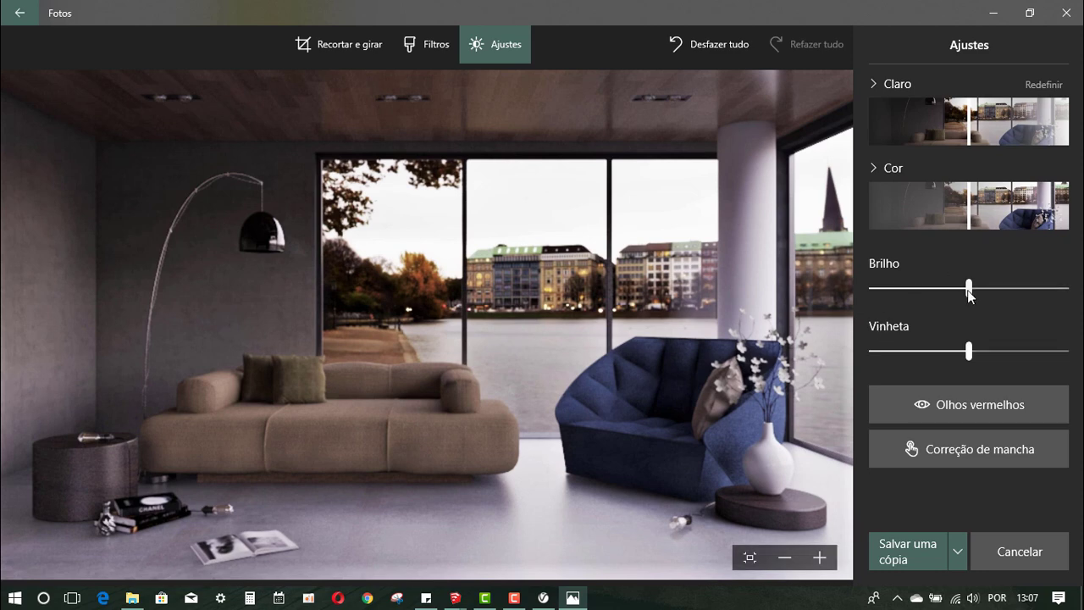
pyautogui.moveTo(968, 289)
pyautogui.mouseDown()
pyautogui.moveTo(1037, 293)
pyautogui.moveTo(986, 294)
pyautogui.mouseUp()
pyautogui.click(875, 84)
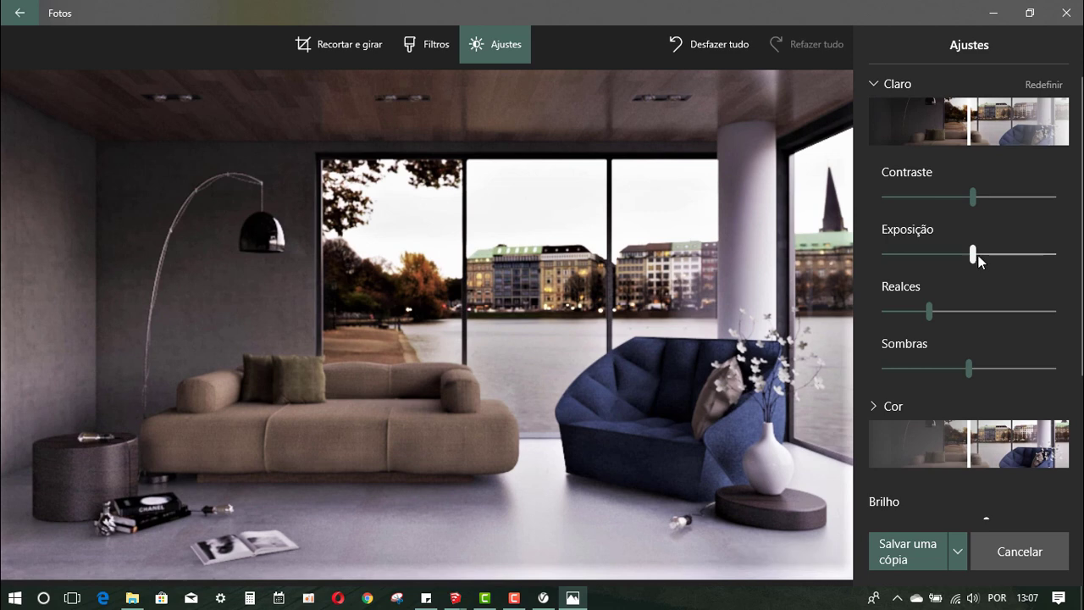
pyautogui.moveTo(975, 254); pyautogui.dragTo(972, 252)
pyautogui.click(875, 84)
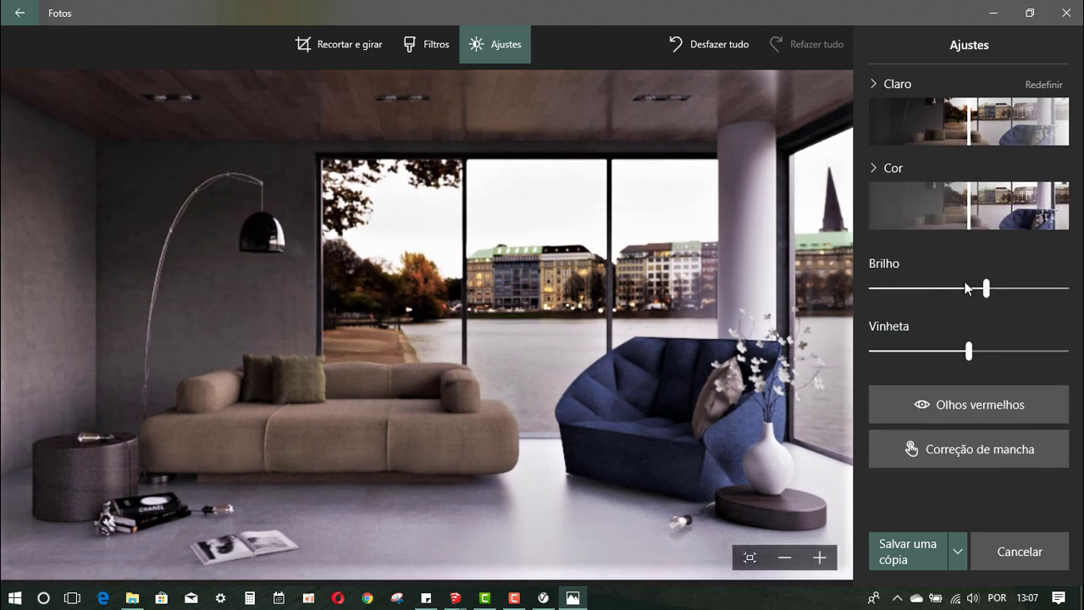
pyautogui.moveTo(986, 288)
pyautogui.mouseDown()
pyautogui.moveTo(1064, 290)
pyautogui.moveTo(849, 297)
pyautogui.moveTo(983, 295)
pyautogui.mouseUp()
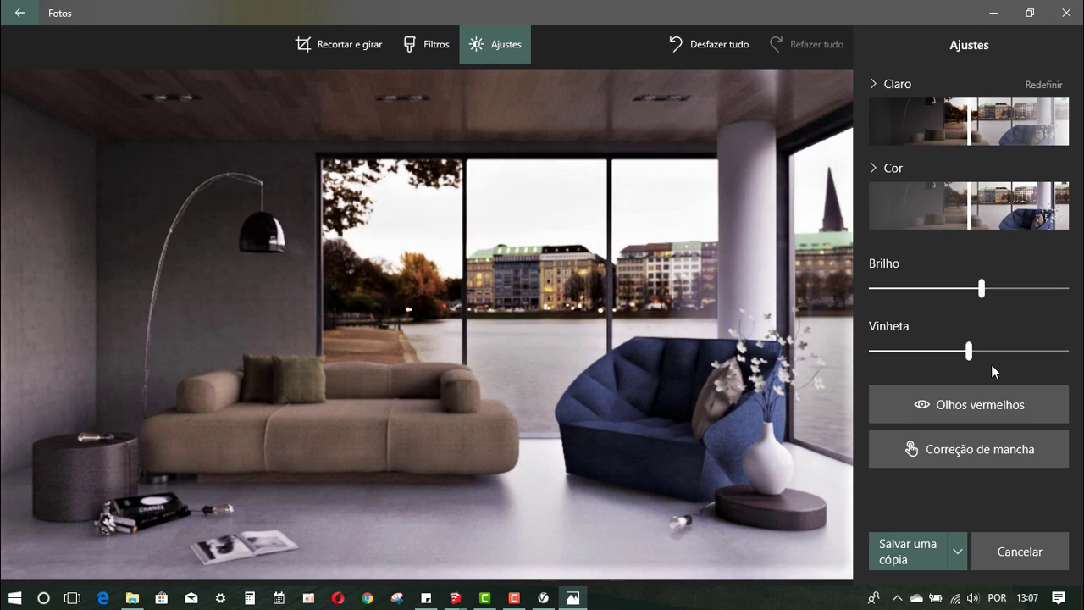
pyautogui.moveTo(970, 351)
pyautogui.mouseDown()
pyautogui.moveTo(1080, 358)
pyautogui.moveTo(960, 355)
pyautogui.moveTo(1068, 354)
pyautogui.mouseUp()
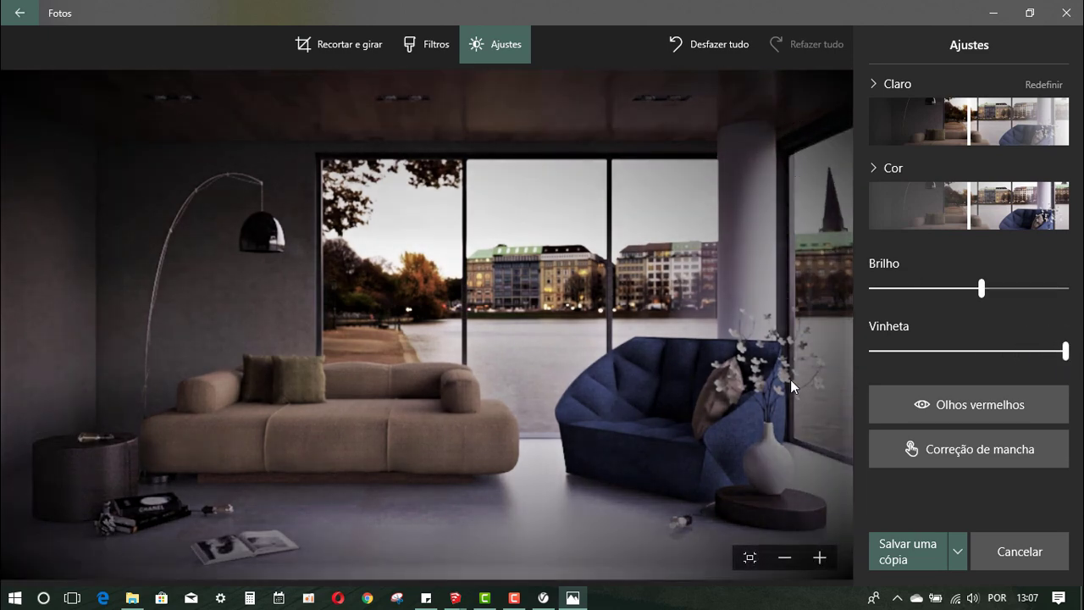
pyautogui.moveTo(1066, 352)
pyautogui.mouseDown()
pyautogui.moveTo(857, 360)
pyautogui.moveTo(1012, 363)
pyautogui.moveTo(990, 362)
pyautogui.moveTo(1010, 359)
pyautogui.moveTo(1000, 359)
pyautogui.mouseUp()
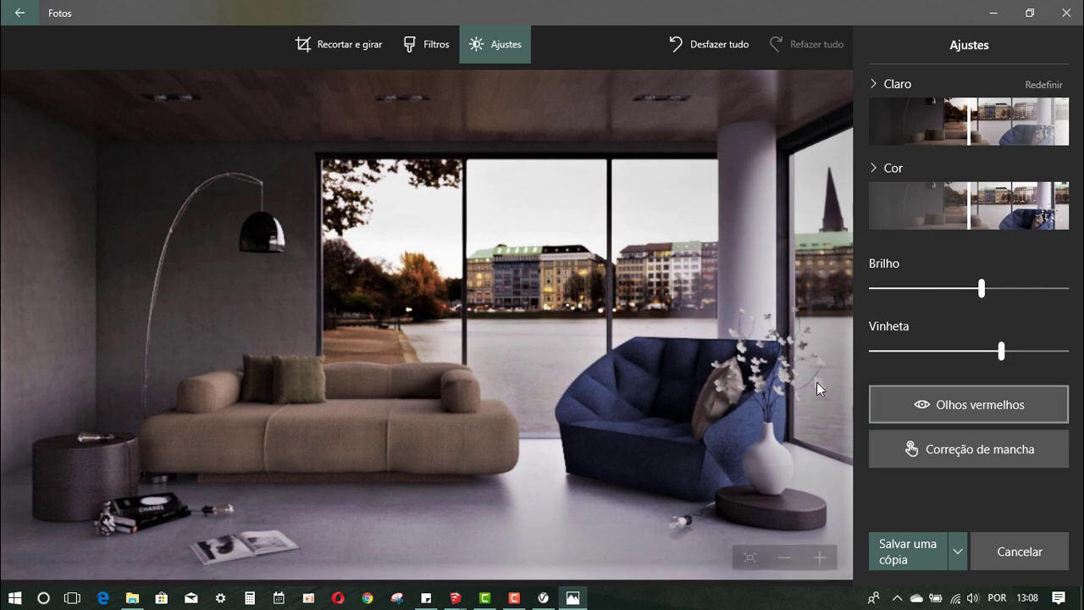
# Step: Experiment with the Color tint and saturation sliders, then raise brightness to 24
pyautogui.click(870, 169)
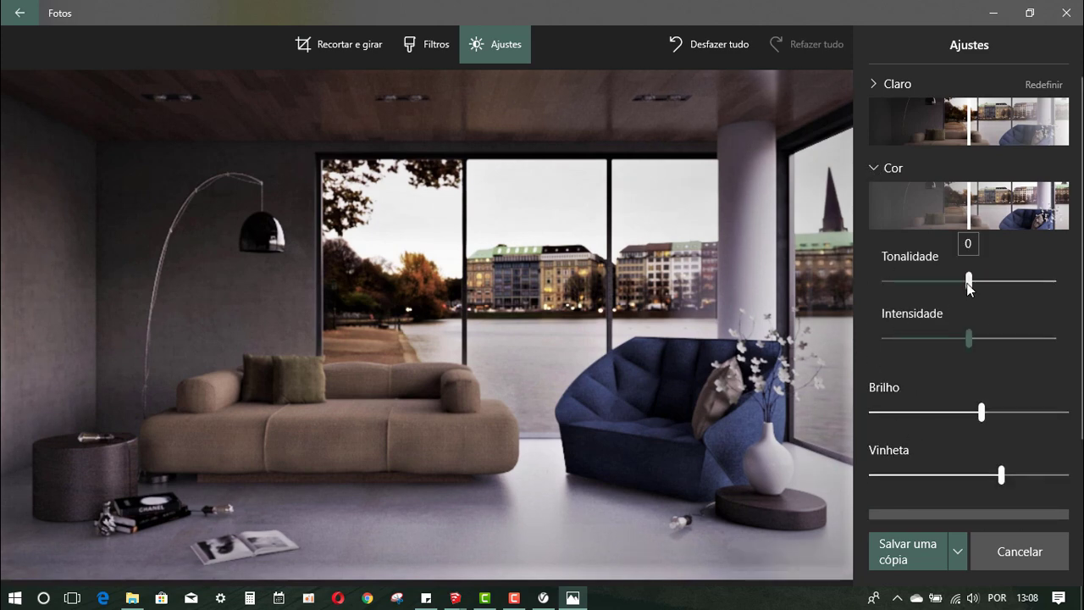
pyautogui.moveTo(968, 285)
pyautogui.mouseDown()
pyautogui.moveTo(893, 285)
pyautogui.moveTo(1050, 292)
pyautogui.moveTo(880, 291)
pyautogui.moveTo(968, 291)
pyautogui.mouseUp()
pyautogui.moveTo(427, 324)
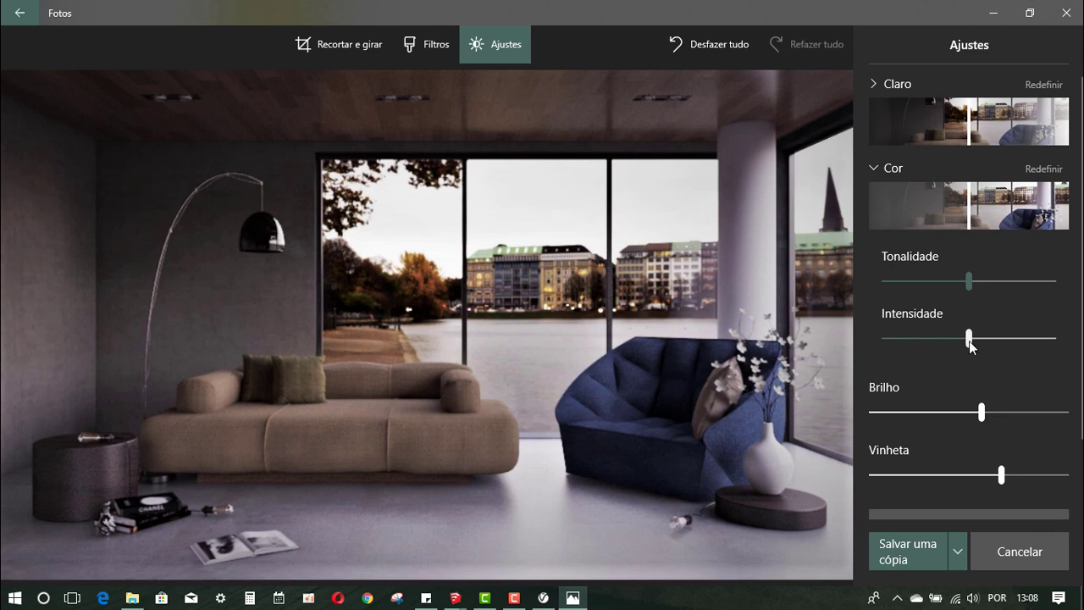
pyautogui.moveTo(968, 339)
pyautogui.mouseDown()
pyautogui.moveTo(936, 347)
pyautogui.moveTo(1028, 347)
pyautogui.moveTo(974, 347)
pyautogui.moveTo(1016, 347)
pyautogui.moveTo(1008, 355)
pyautogui.mouseUp()
pyautogui.moveTo(964, 352); pyautogui.dragTo(977, 350)
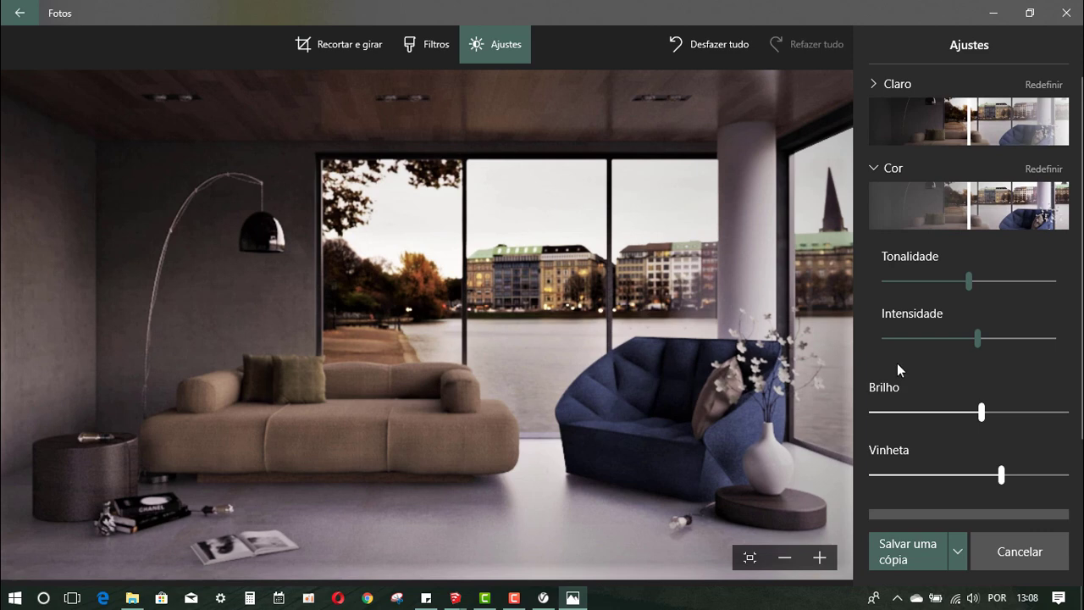
pyautogui.moveTo(982, 412); pyautogui.dragTo(994, 408)
# Step: Raise the exposure to about 19 and the contrast to about 21
pyautogui.click(872, 84)
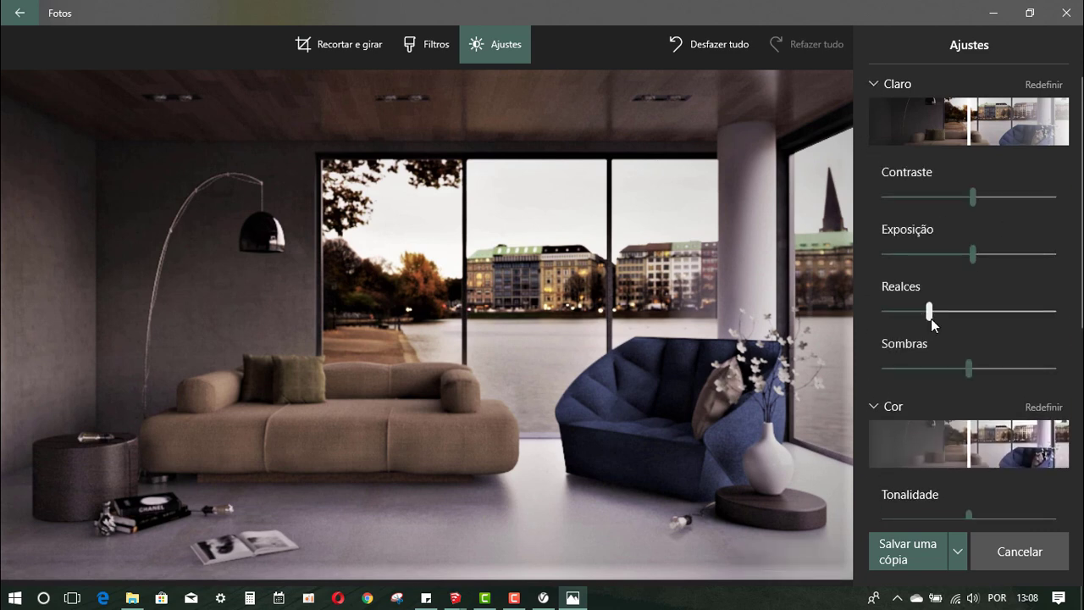
pyautogui.moveTo(972, 254); pyautogui.dragTo(987, 259)
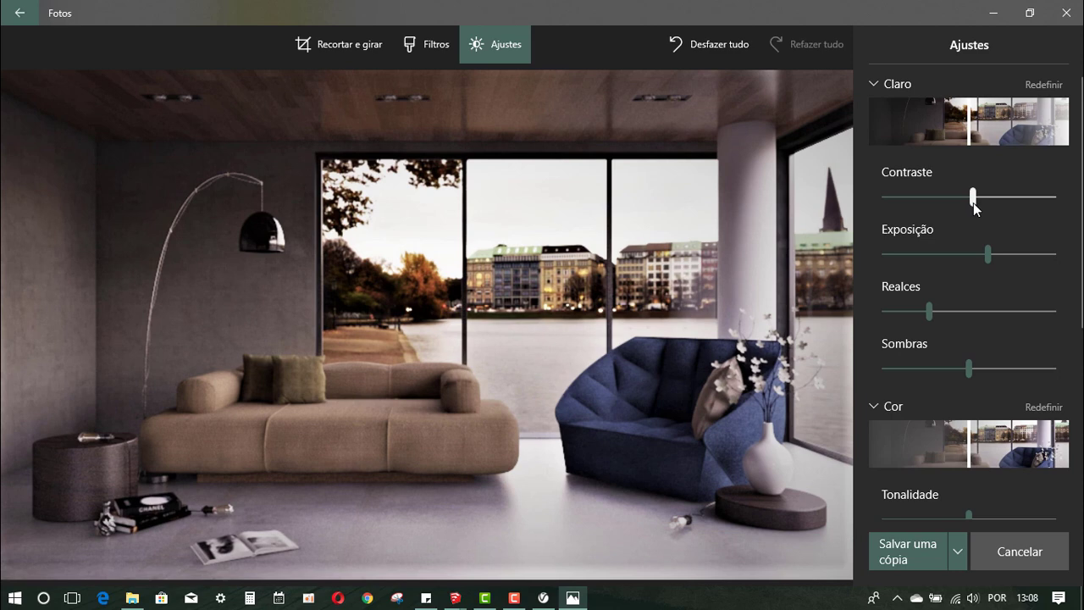
pyautogui.moveTo(973, 202)
pyautogui.mouseDown()
pyautogui.moveTo(999, 208)
pyautogui.moveTo(986, 209)
pyautogui.mouseUp()
pyautogui.click(875, 83)
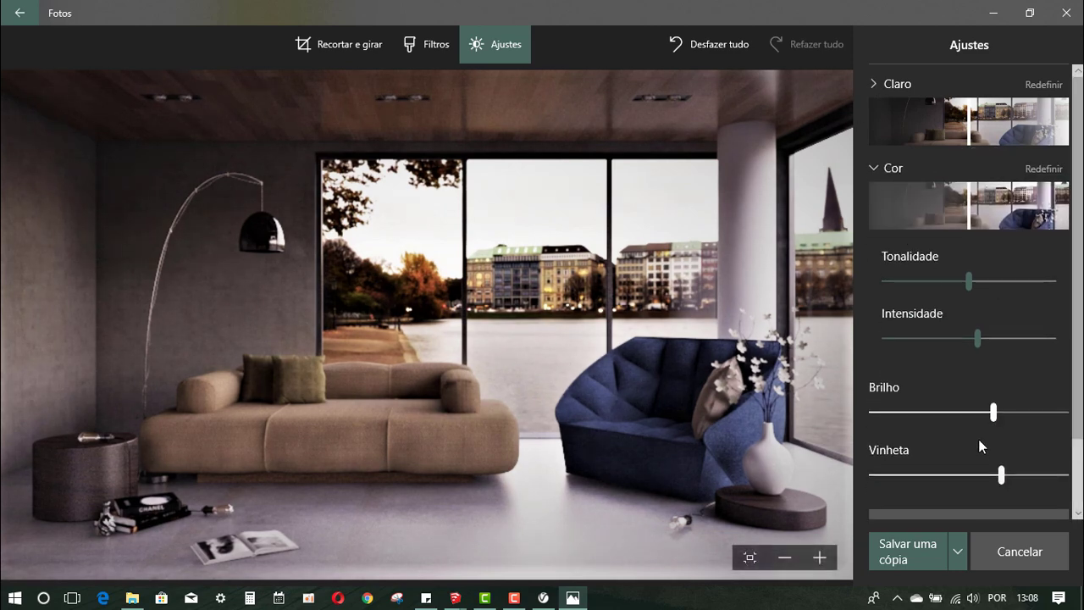
# Step: Save a copy named 'RENDER MINICURSO COM PÓS PRODUÇÃO.jpg' in the IMAGENS folder
pyautogui.click(956, 550)
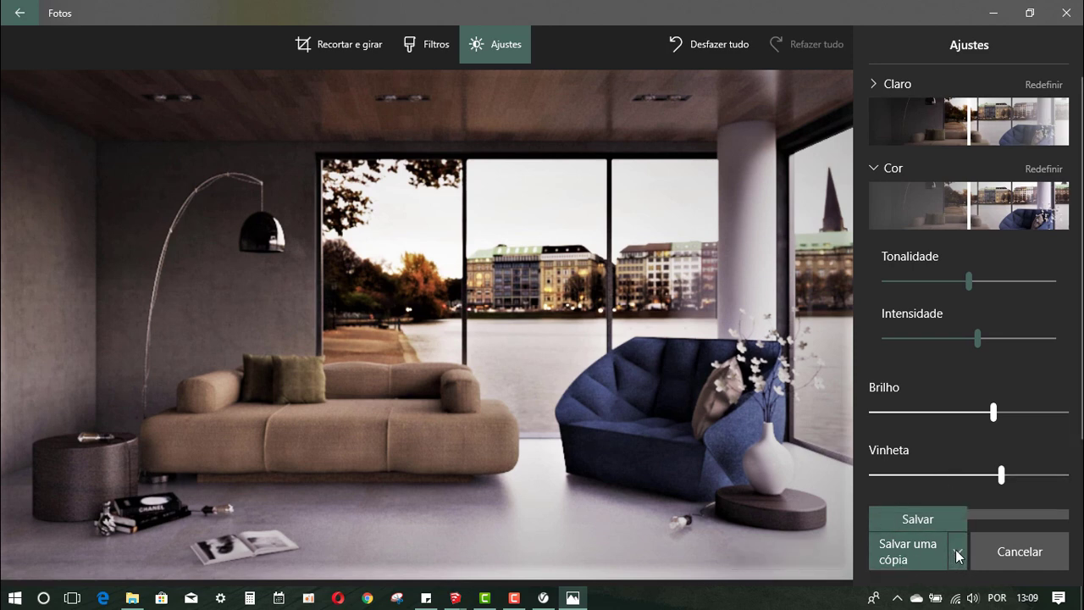
pyautogui.click(957, 550)
pyautogui.click(913, 554)
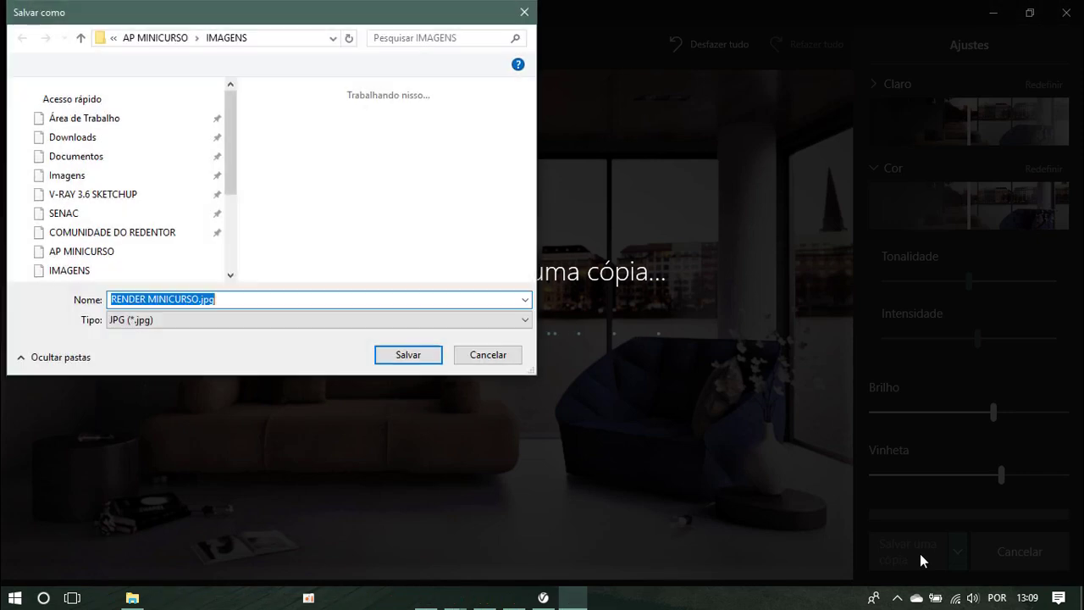
pyautogui.click(290, 143)
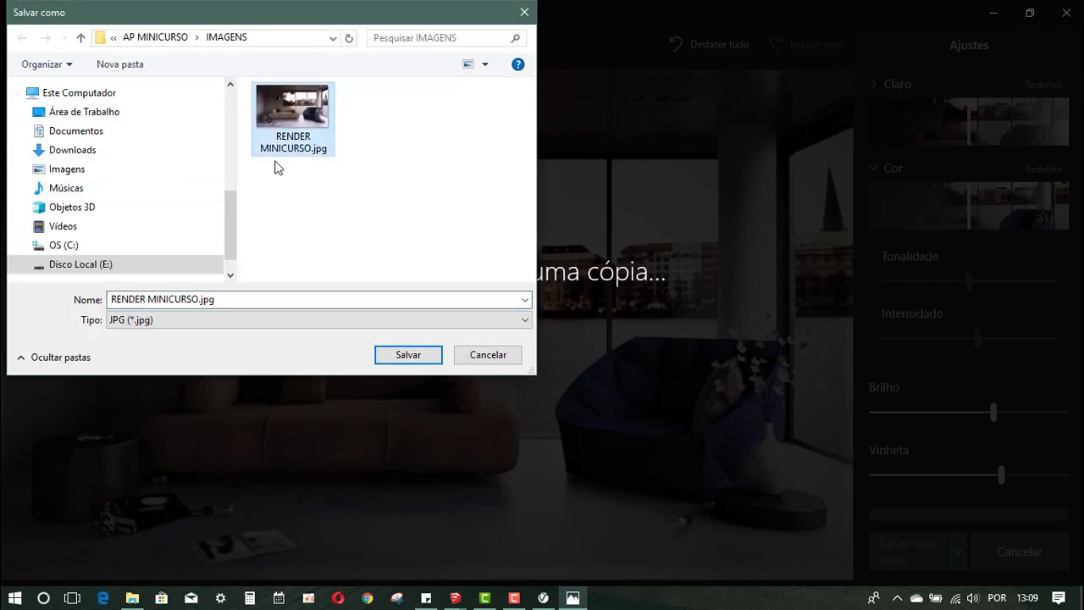
pyautogui.click(225, 301)
pyautogui.click(201, 299)
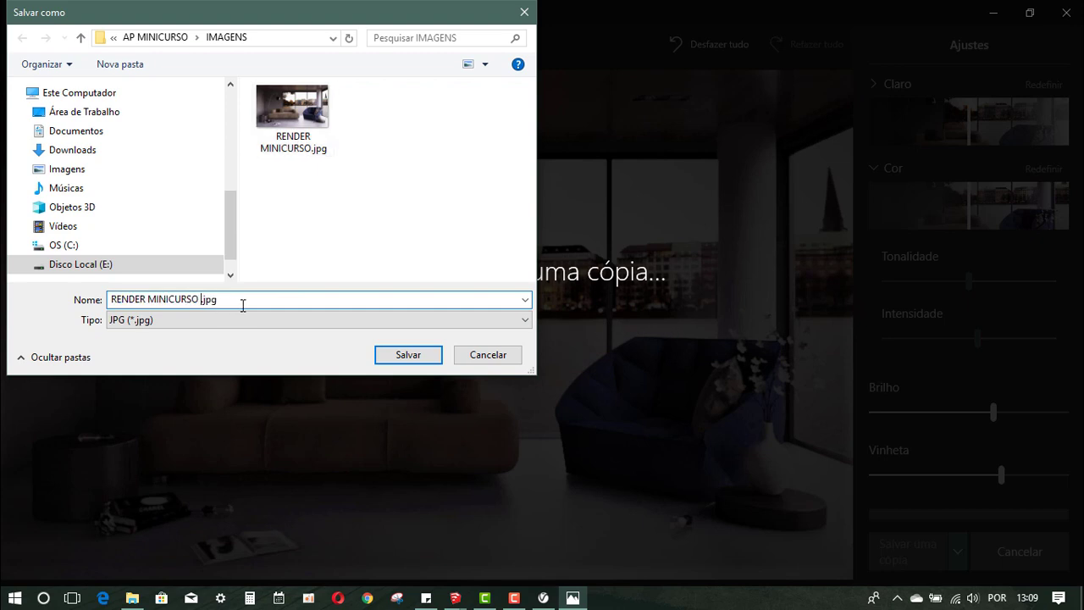
pyautogui.write('COM P')
pyautogui.write('ÓS P')
pyautogui.write('RODUÇÃ')
pyautogui.write('O')
pyautogui.press('Return')
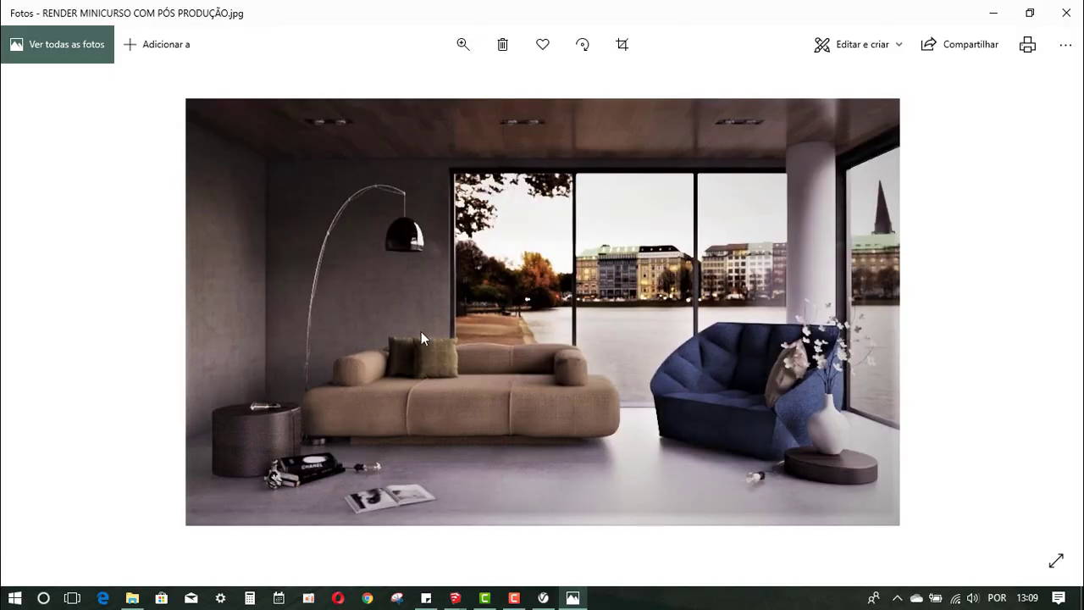
pyautogui.click(39, 317)
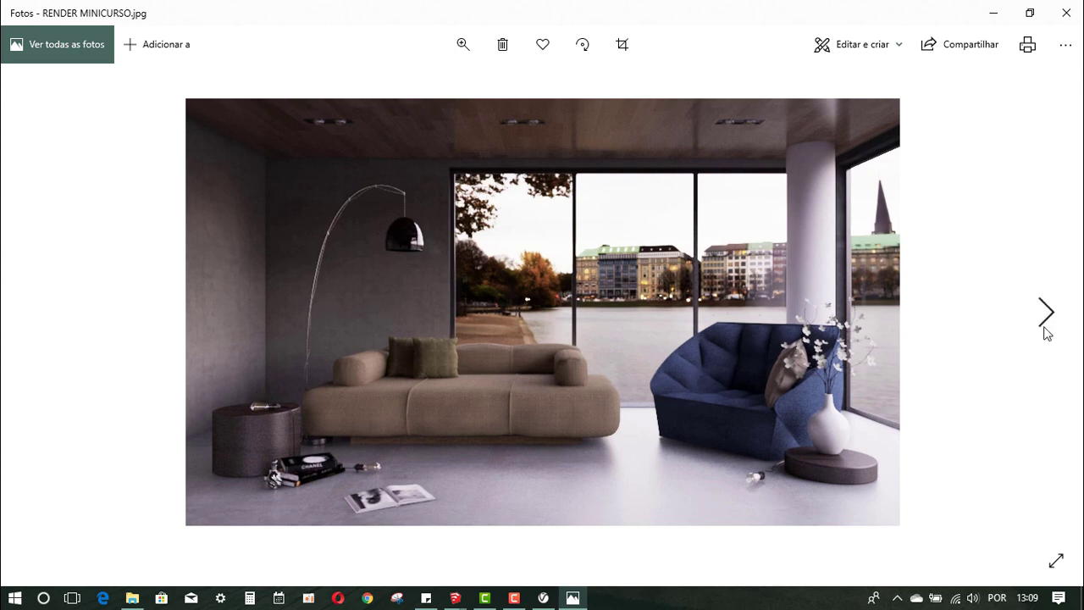
pyautogui.click(1048, 318)
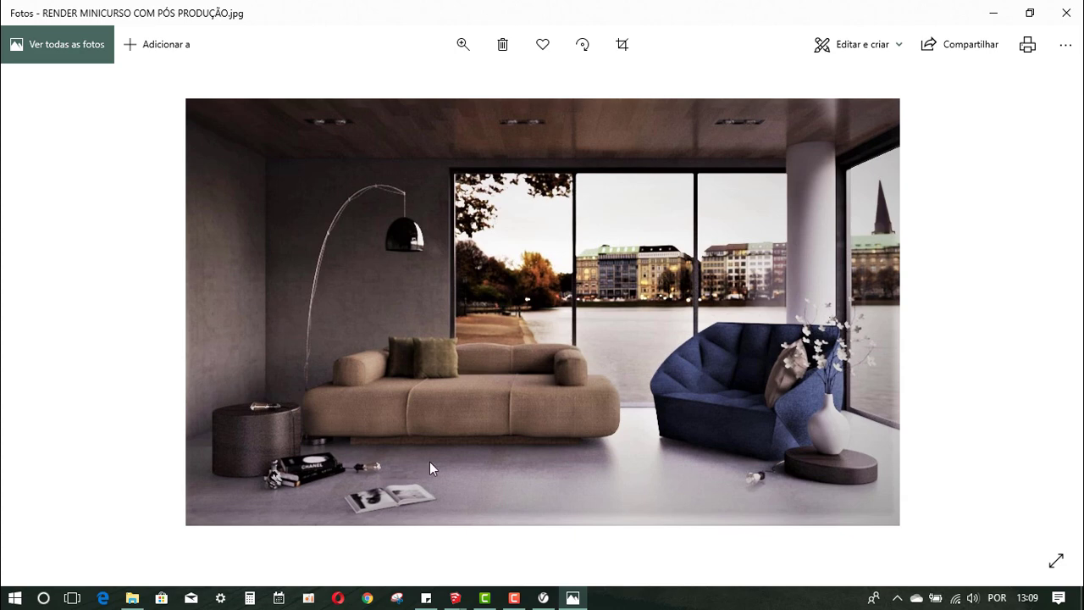
pyautogui.click(40, 313)
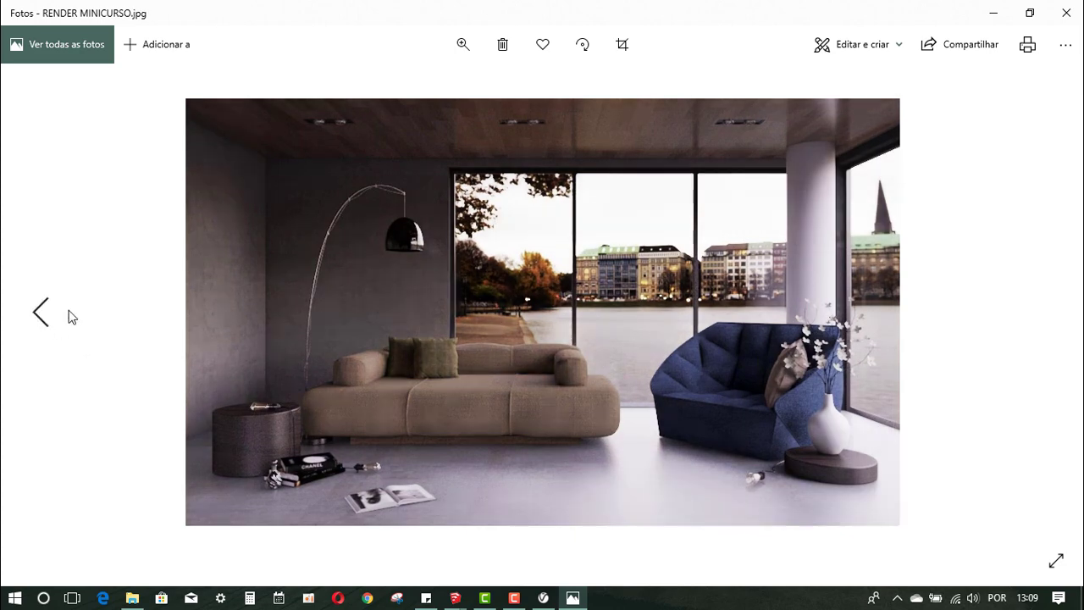
pyautogui.click(1049, 315)
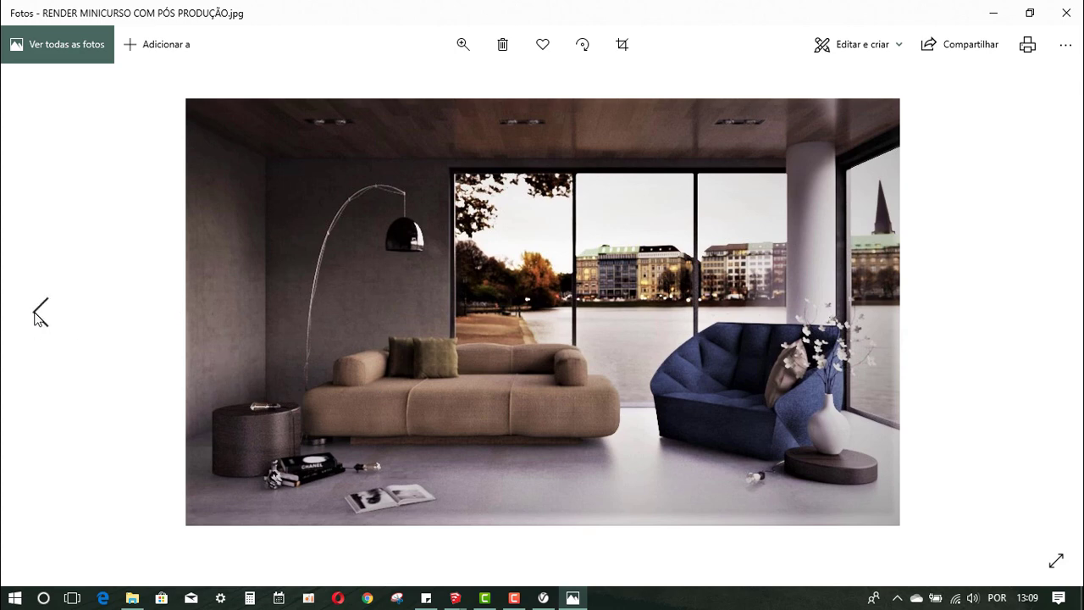
pyautogui.click(39, 314)
pyautogui.click(1054, 315)
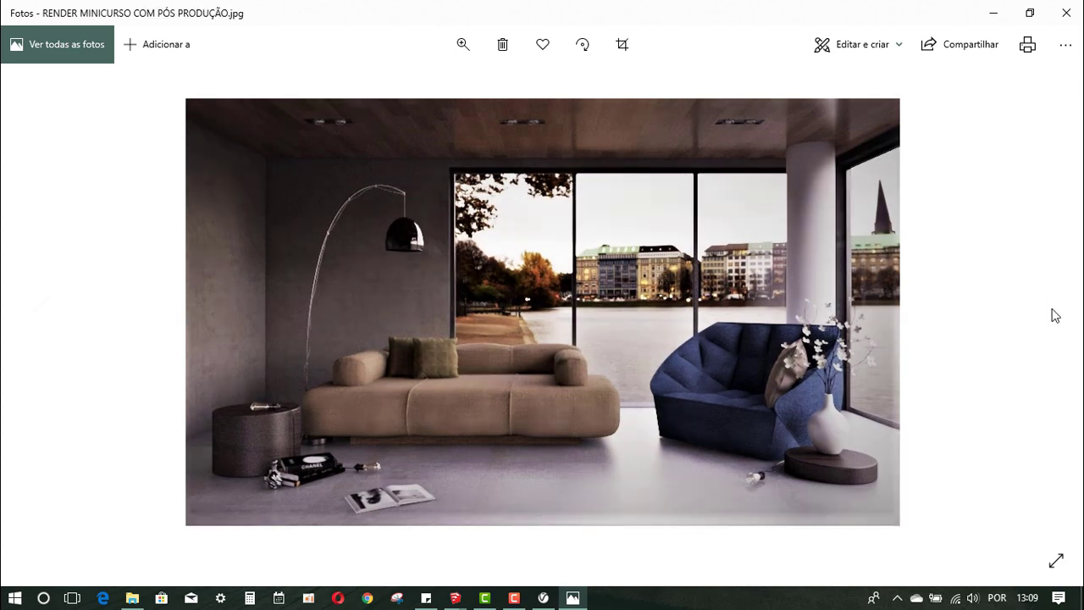